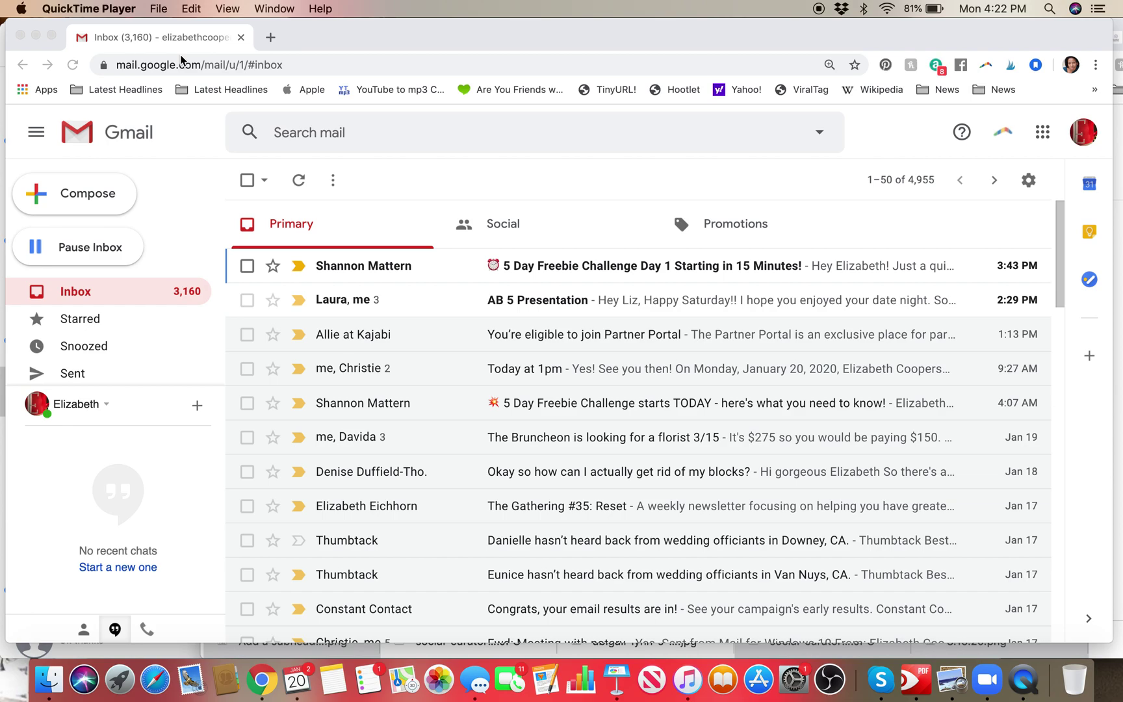
scroll(590, 388, down, 3)
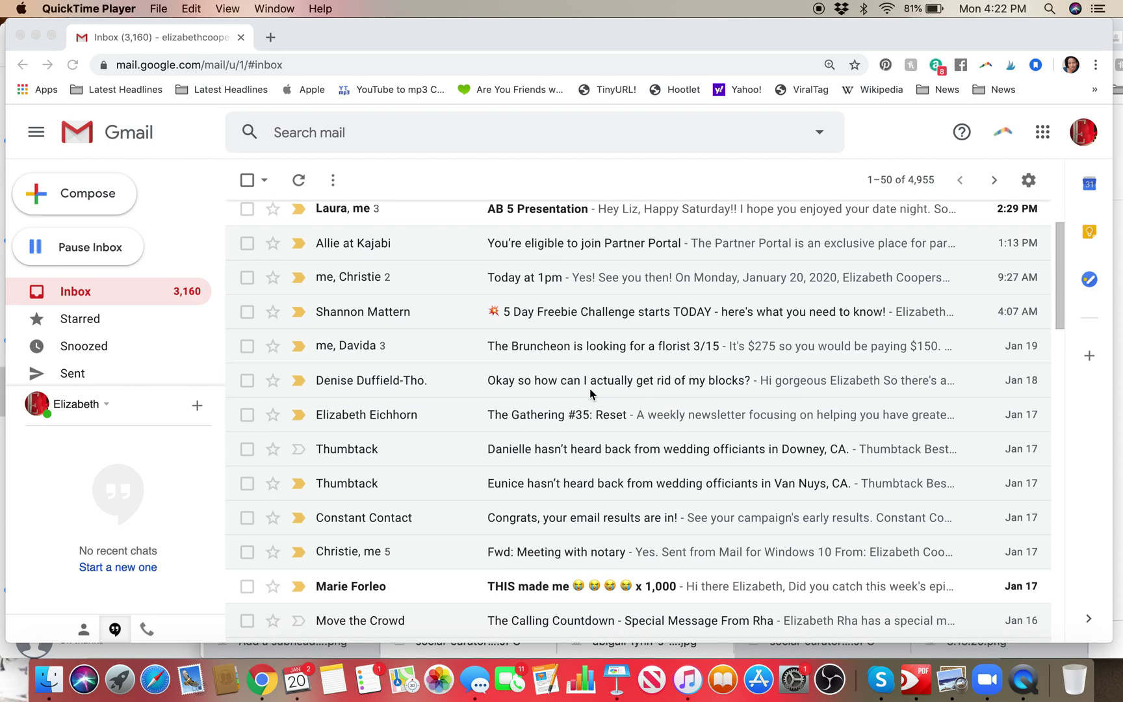
scroll(590, 390, up, 5)
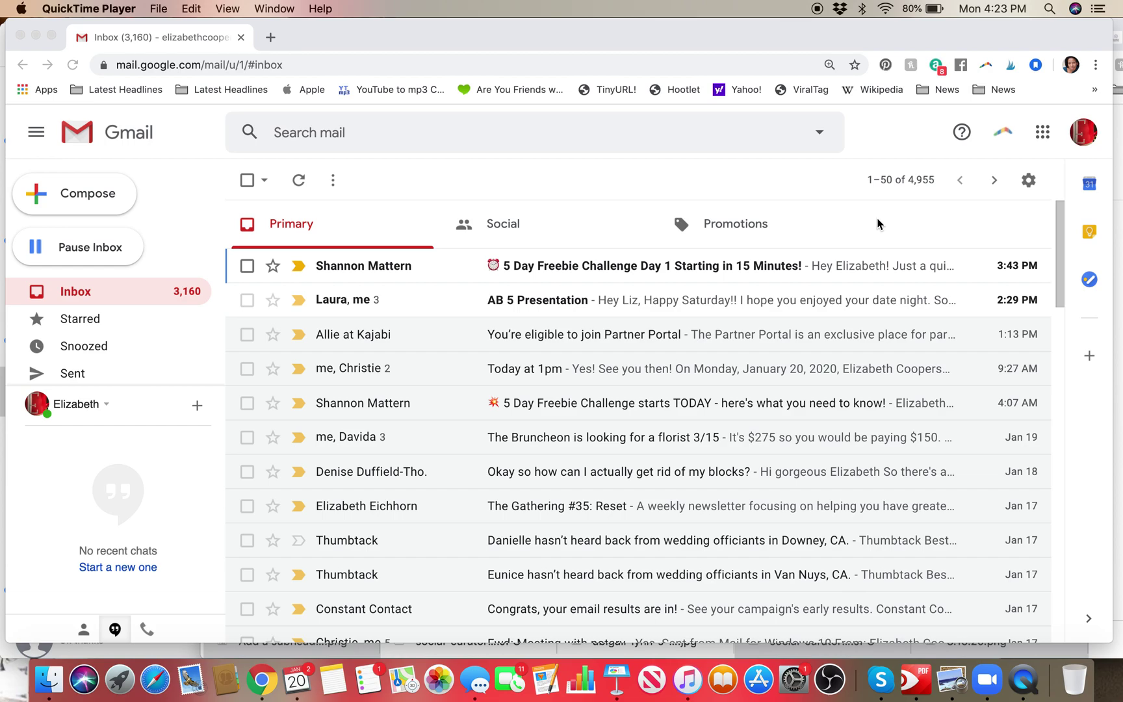
Step: Set the inbox type to Unread first, save the changes, and look through the unread messages in the inbox
click(1028, 182)
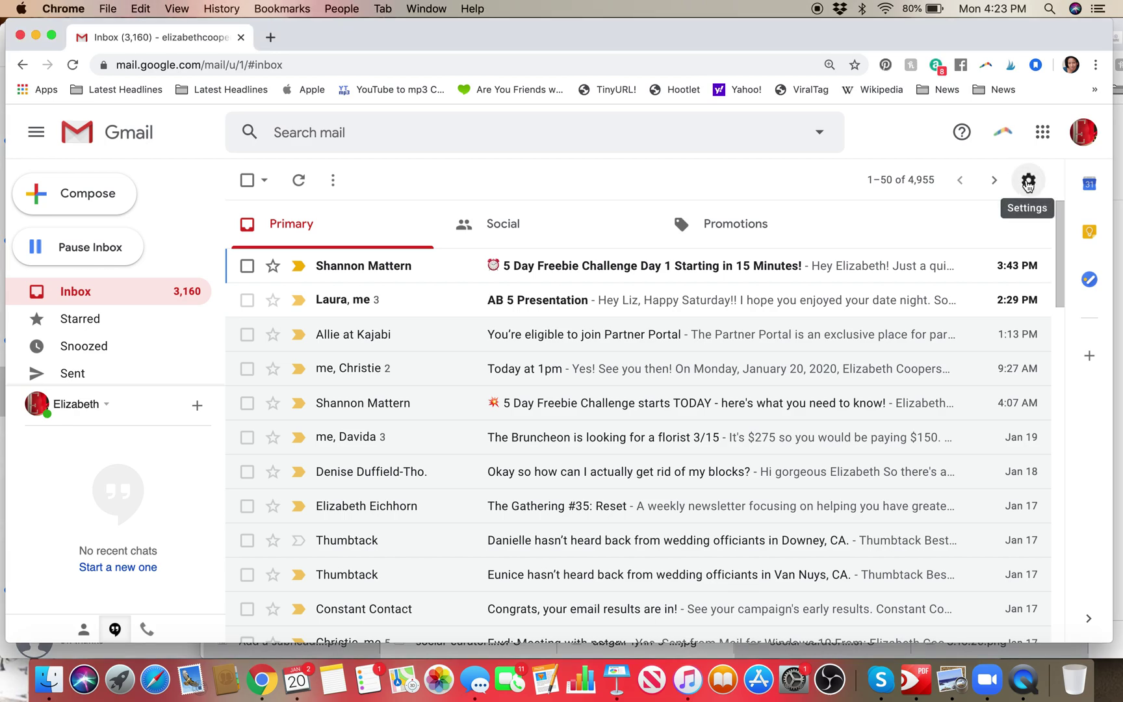
click(1028, 181)
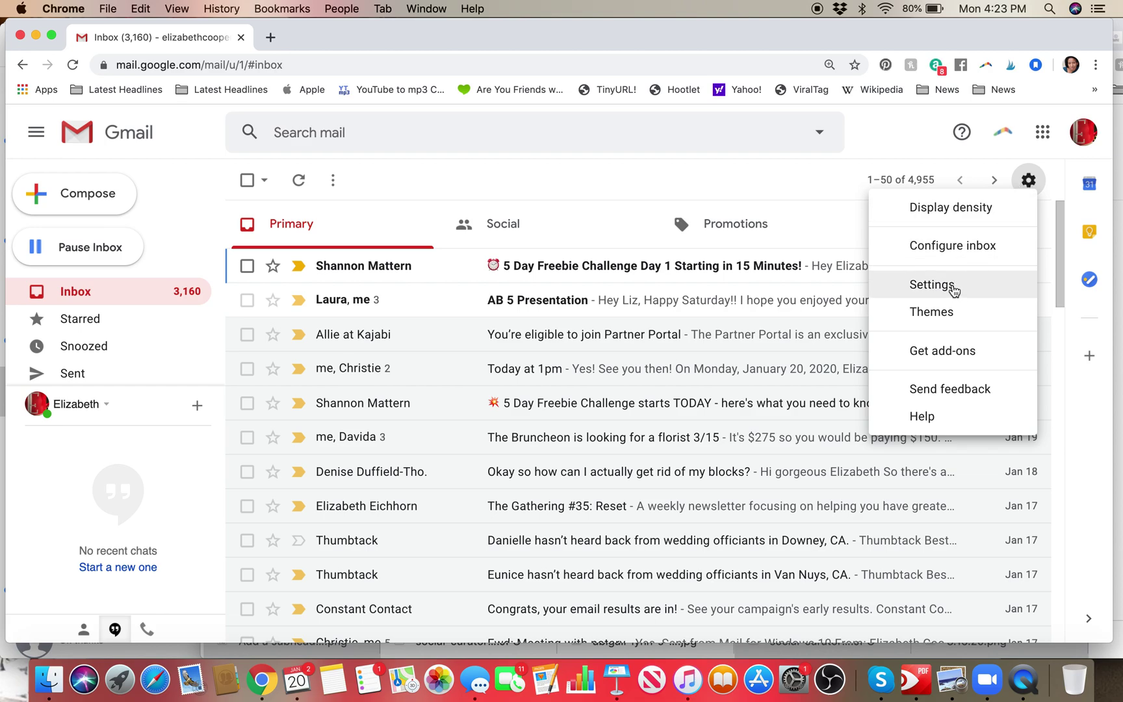
click(953, 286)
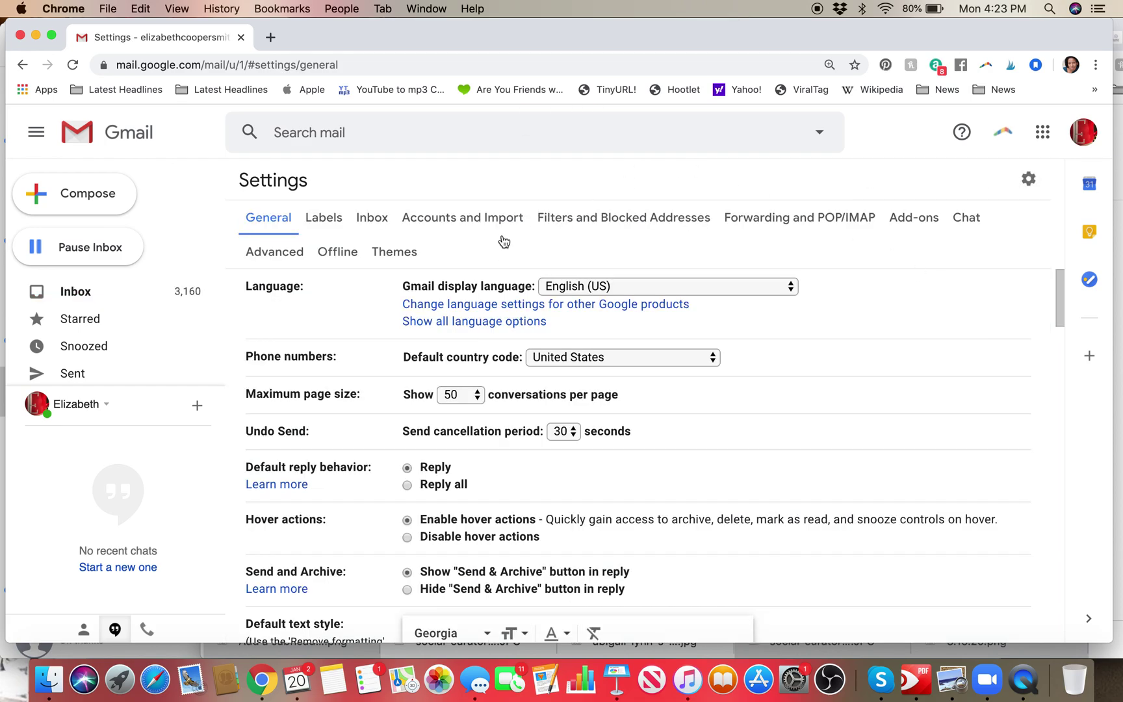
click(372, 221)
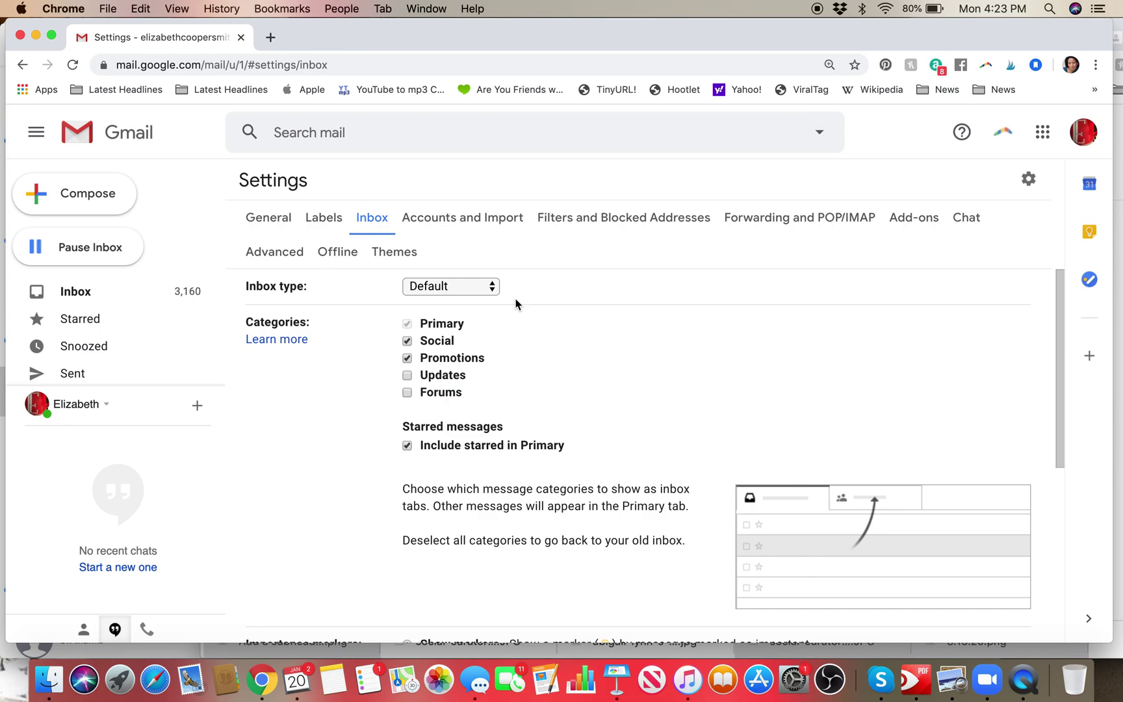
click(491, 289)
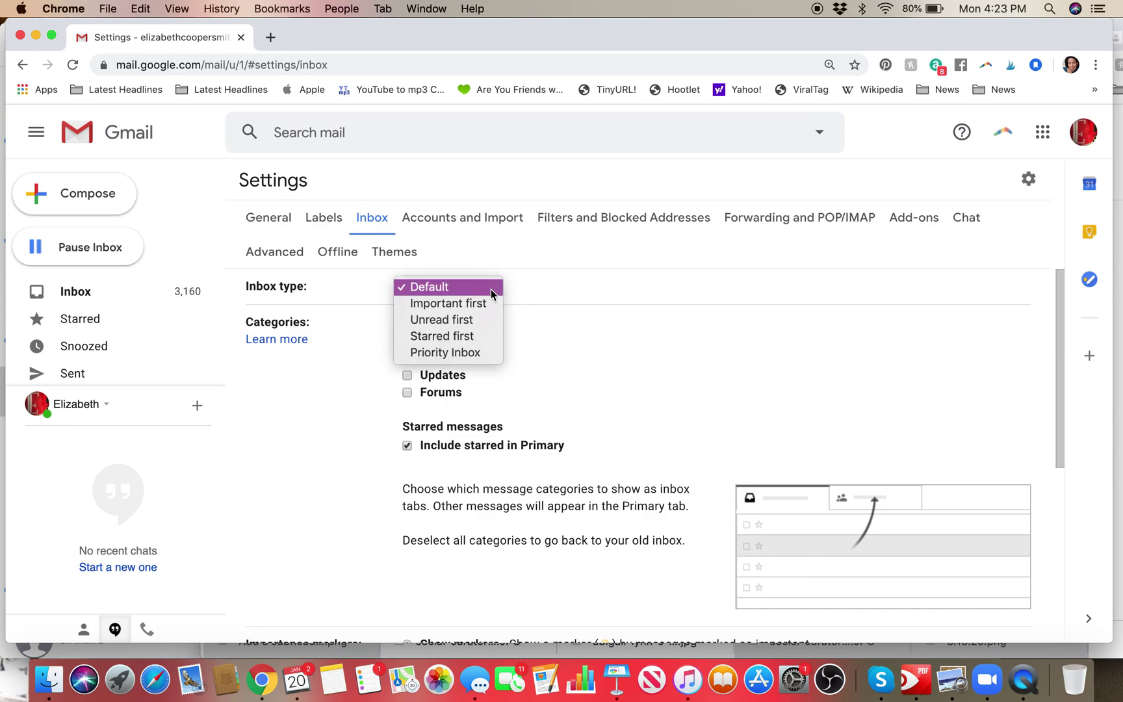
click(481, 321)
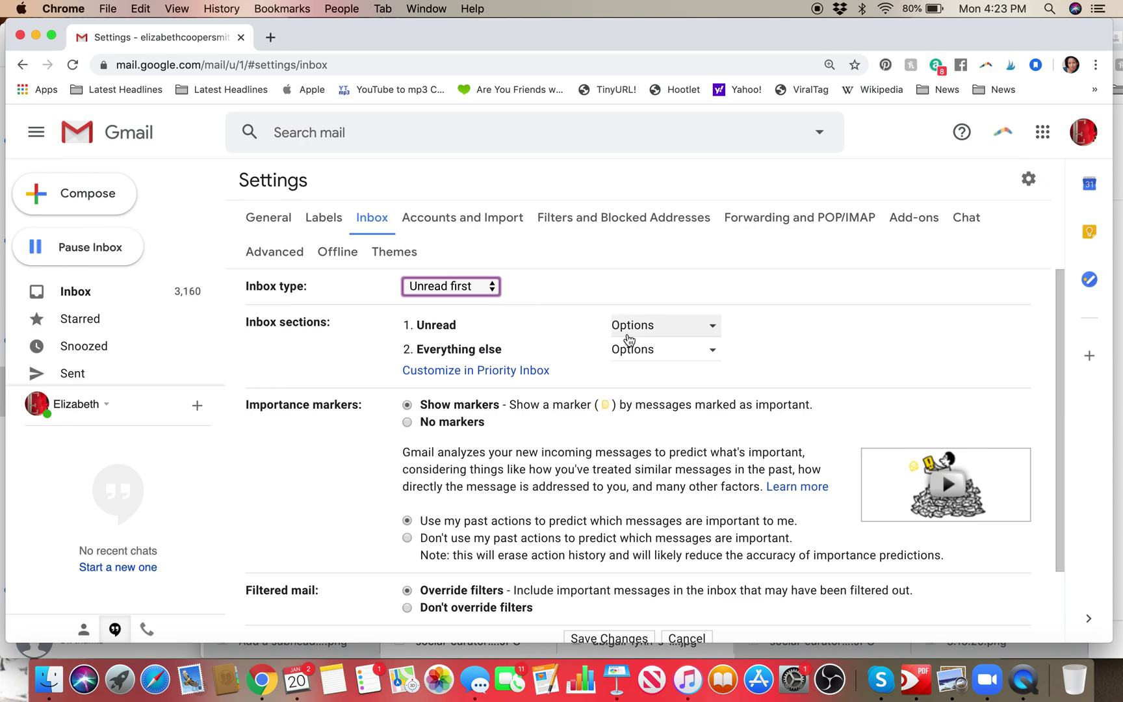
scroll(745, 353, down, 3)
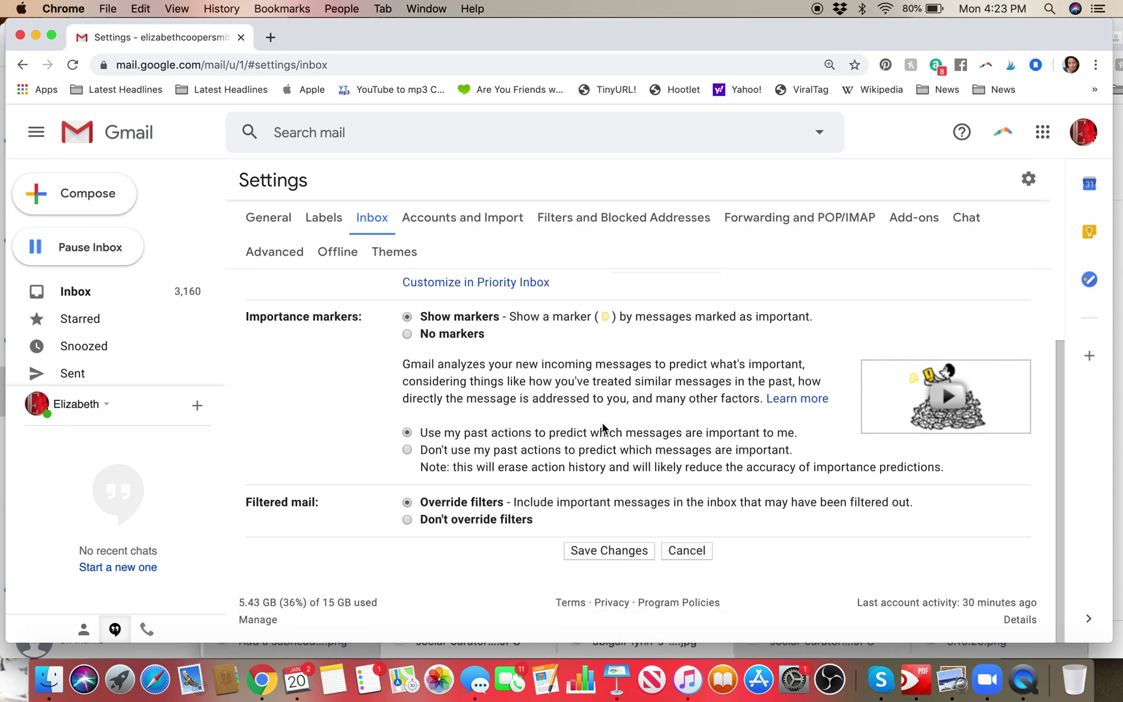
click(598, 555)
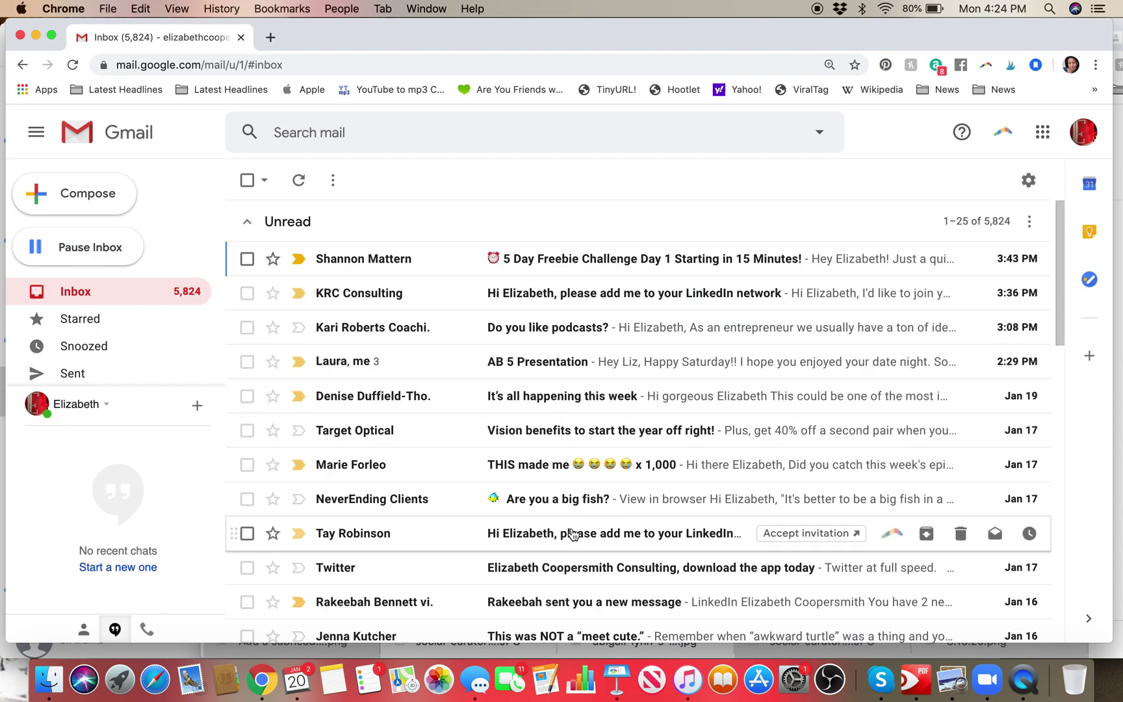
scroll(566, 577, down, 5)
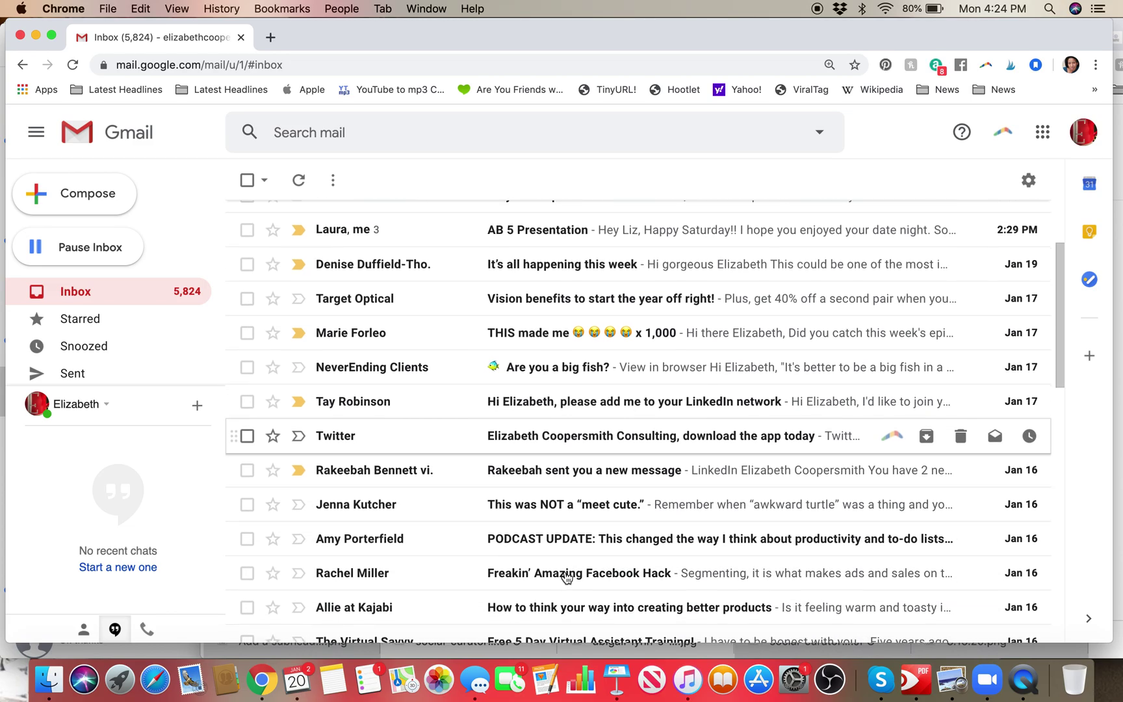
scroll(567, 577, down, 6)
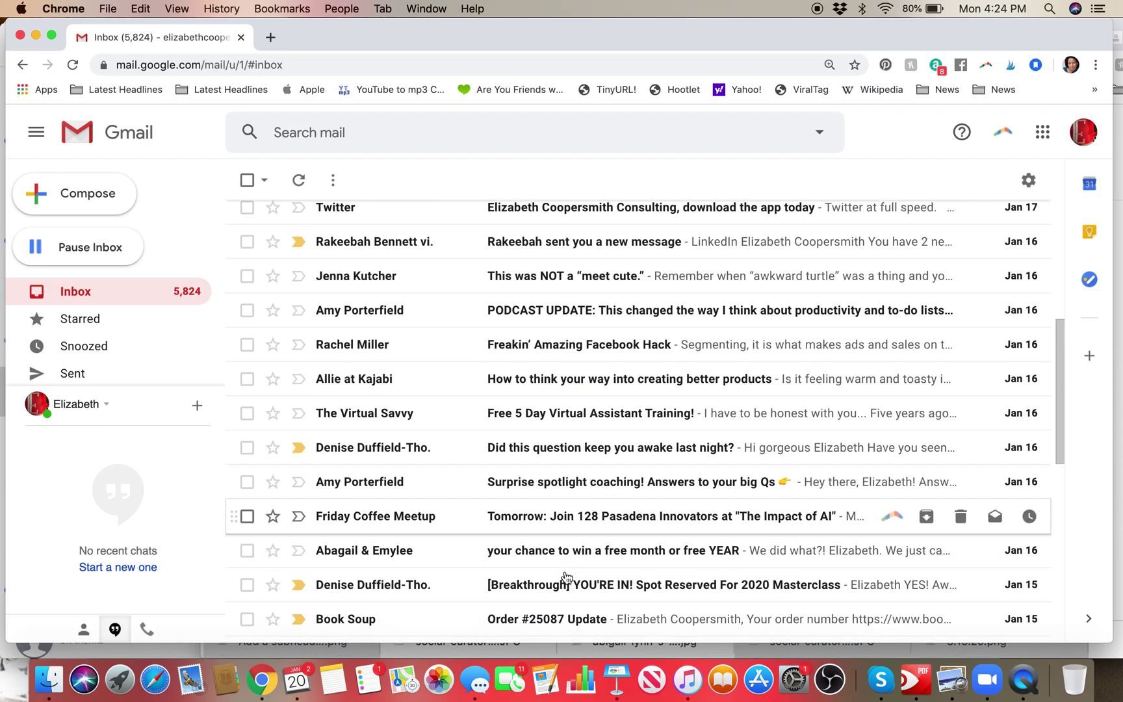
scroll(566, 577, up, 12)
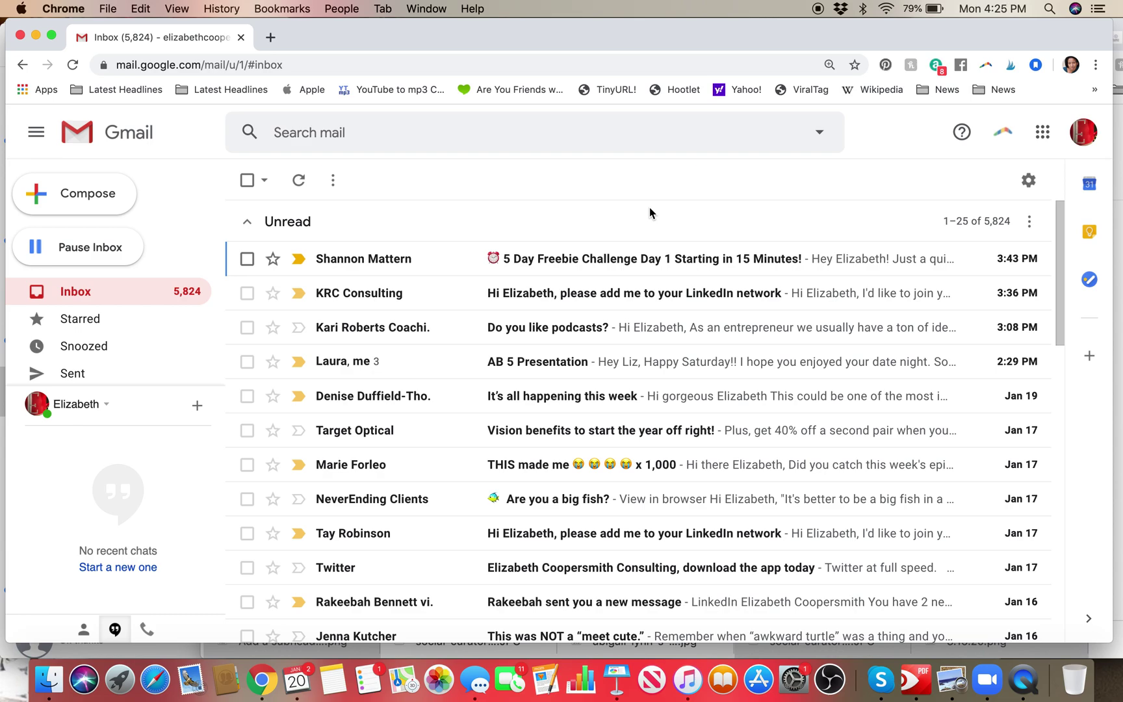
Step: Search the mail for "unsubscribe"
click(390, 132)
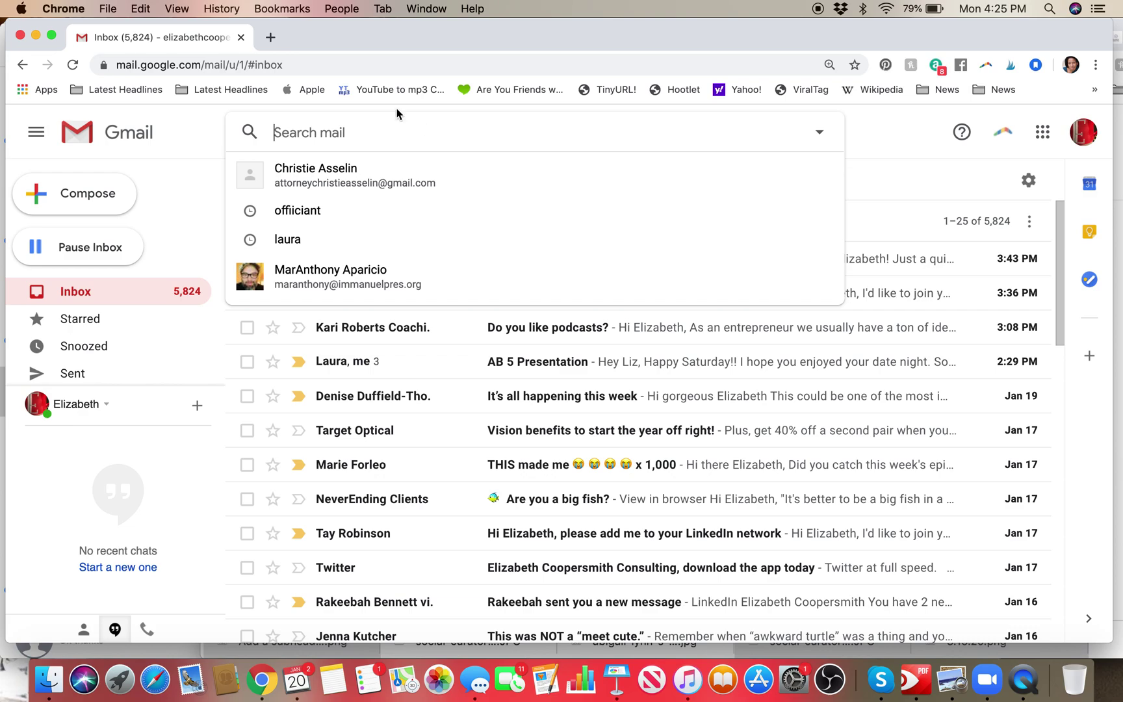
text(un)
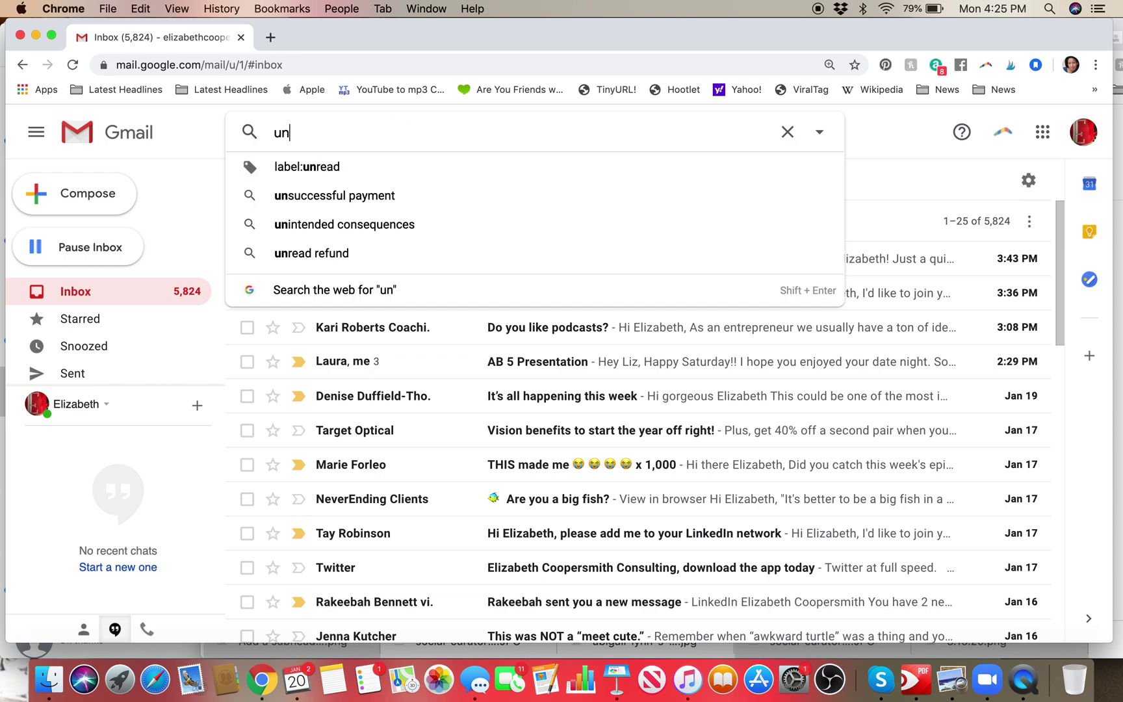
text(subsribe)
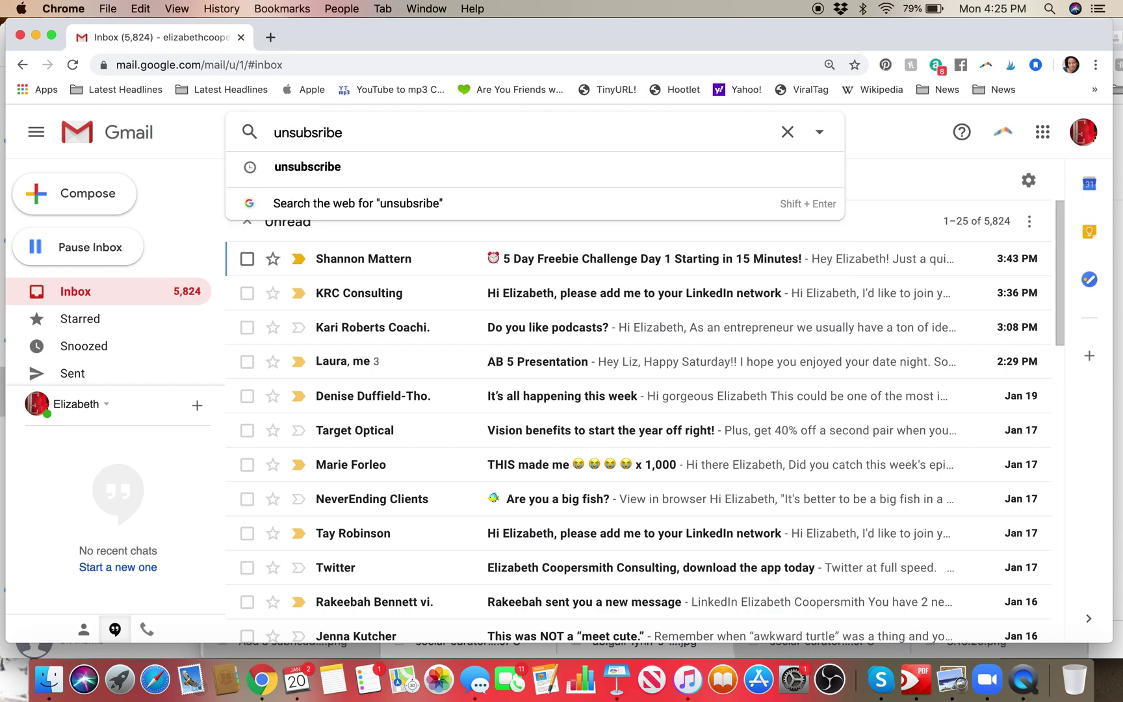
key(Return)
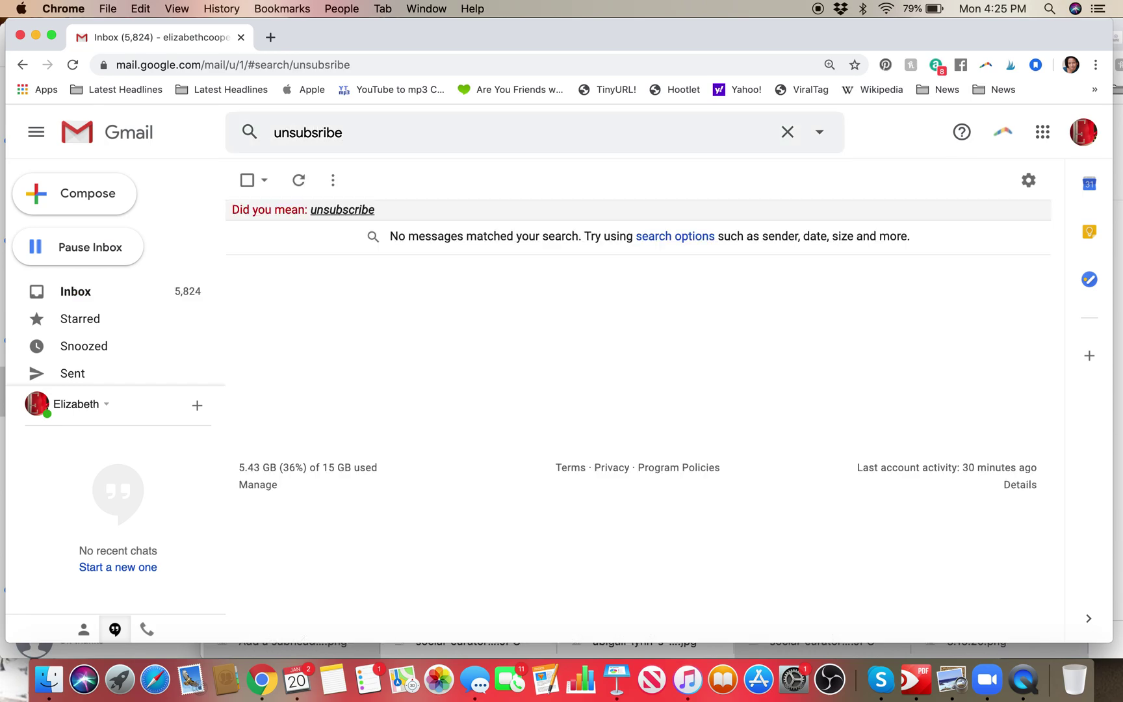
click(349, 208)
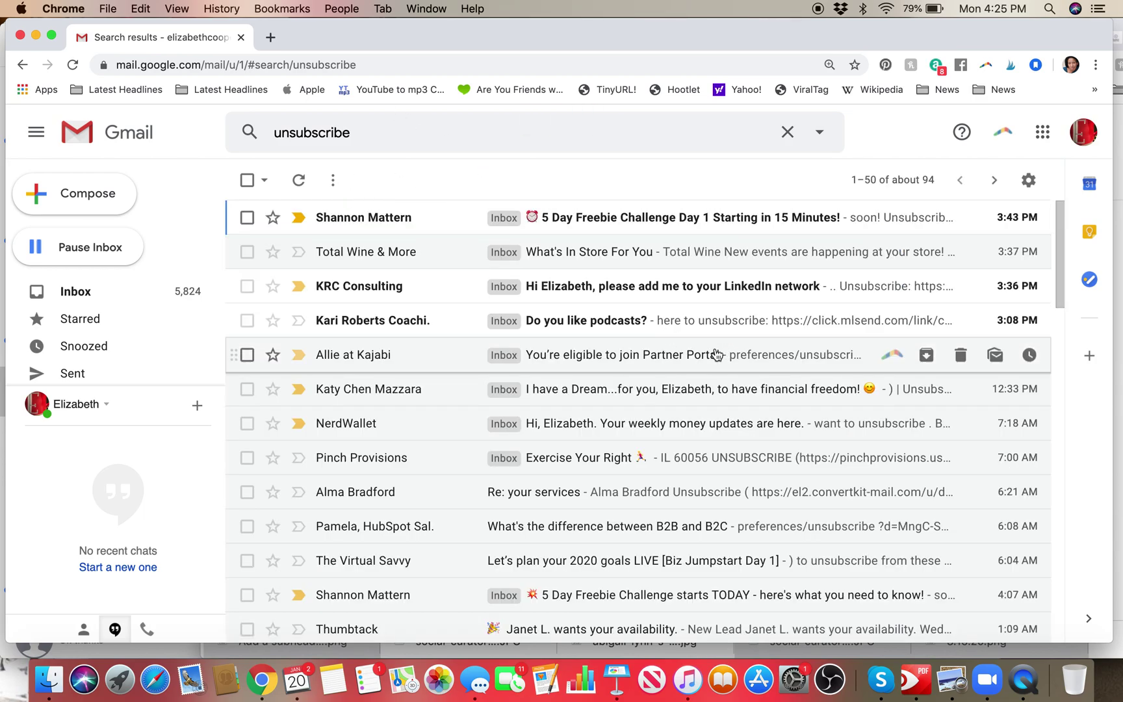
Step: Unsubscribe from the Total Wine & More mailing list through its "What's In Store For You" message and move that message to spam
scroll(599, 423, down, 3)
scroll(599, 423, down, 20)
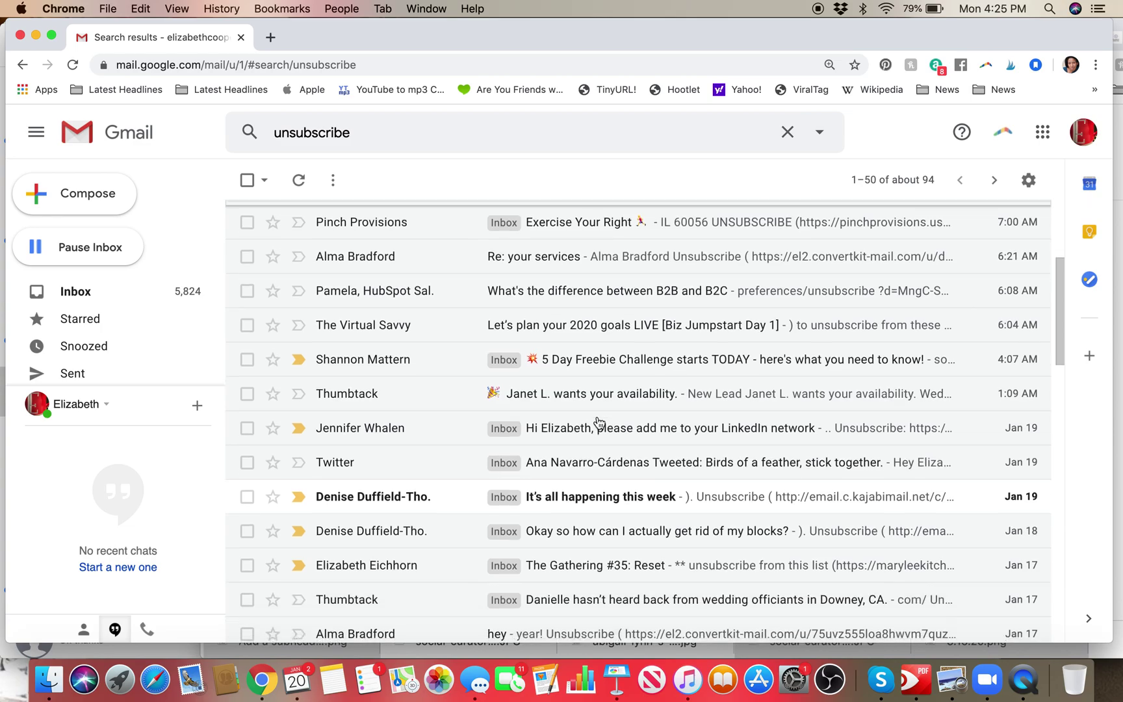
scroll(599, 423, down, 10)
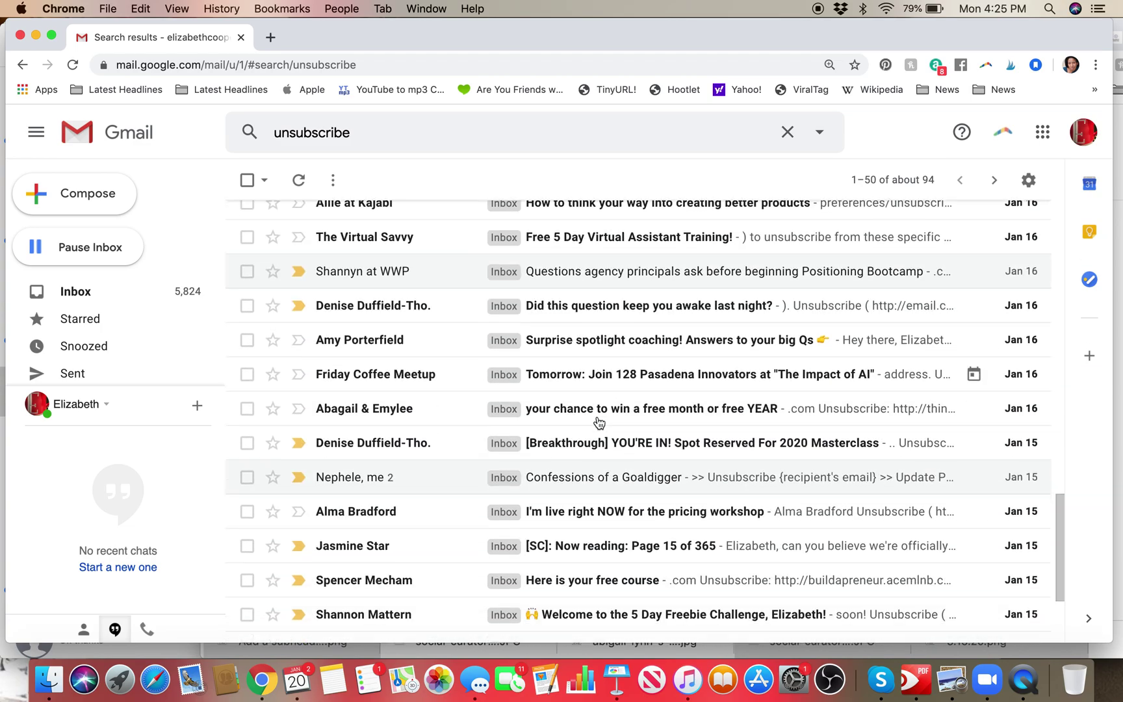
scroll(599, 423, up, 15)
scroll(599, 423, up, 20)
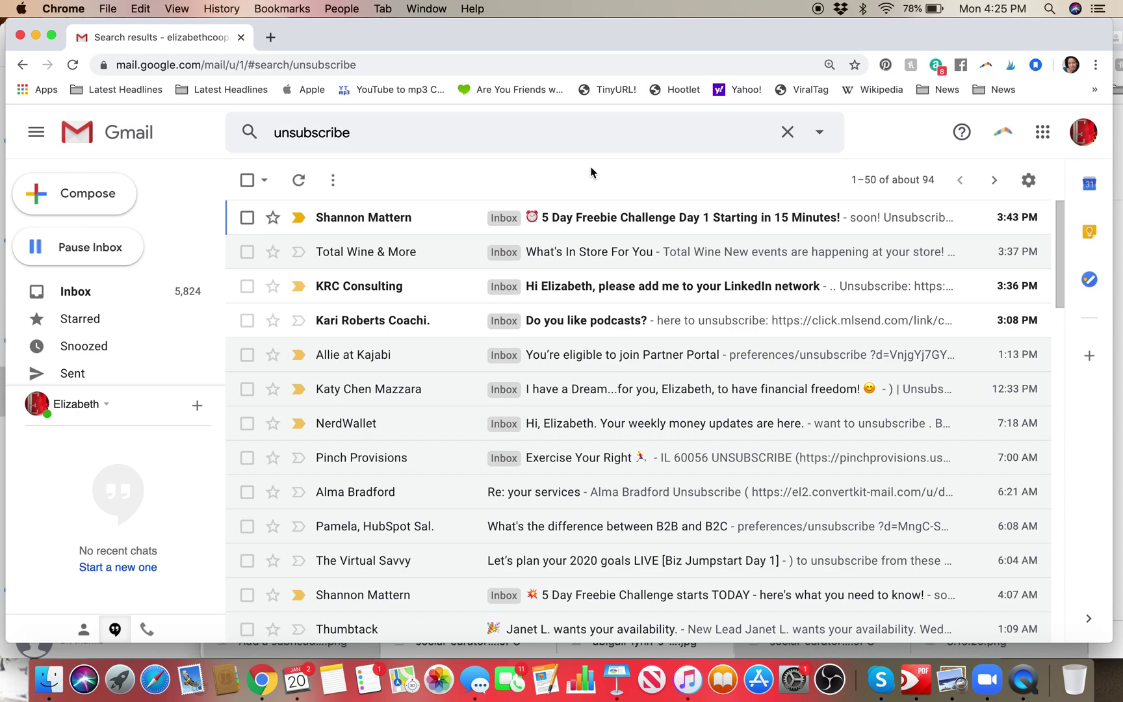
click(709, 253)
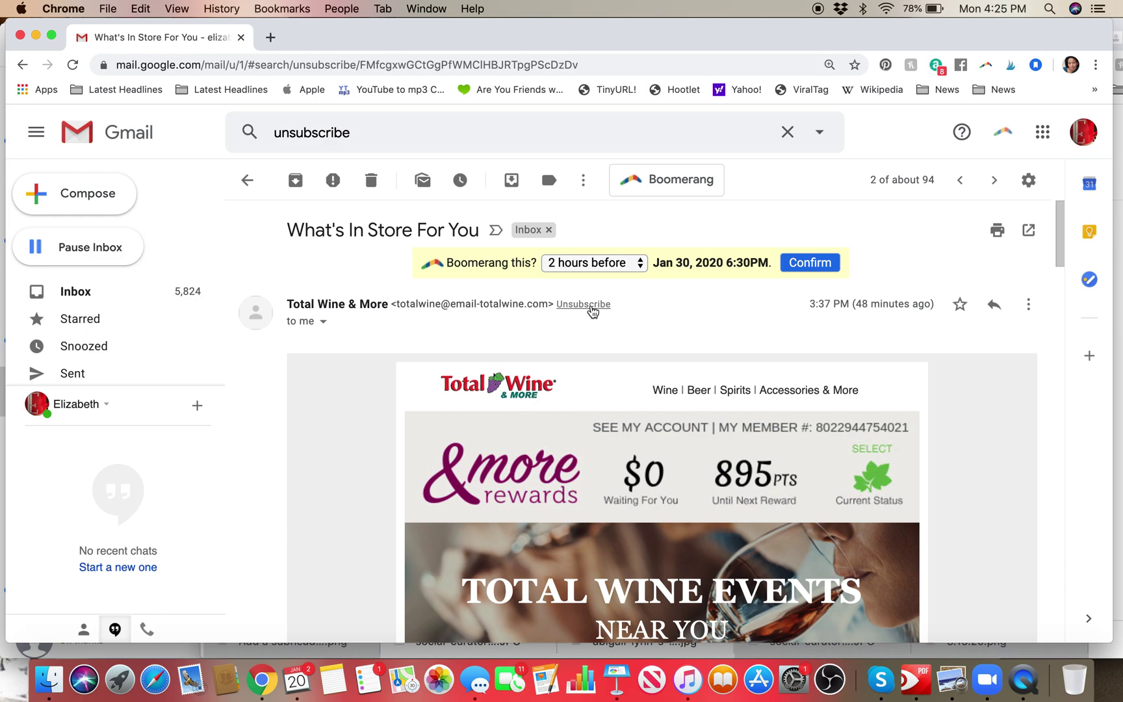
click(584, 305)
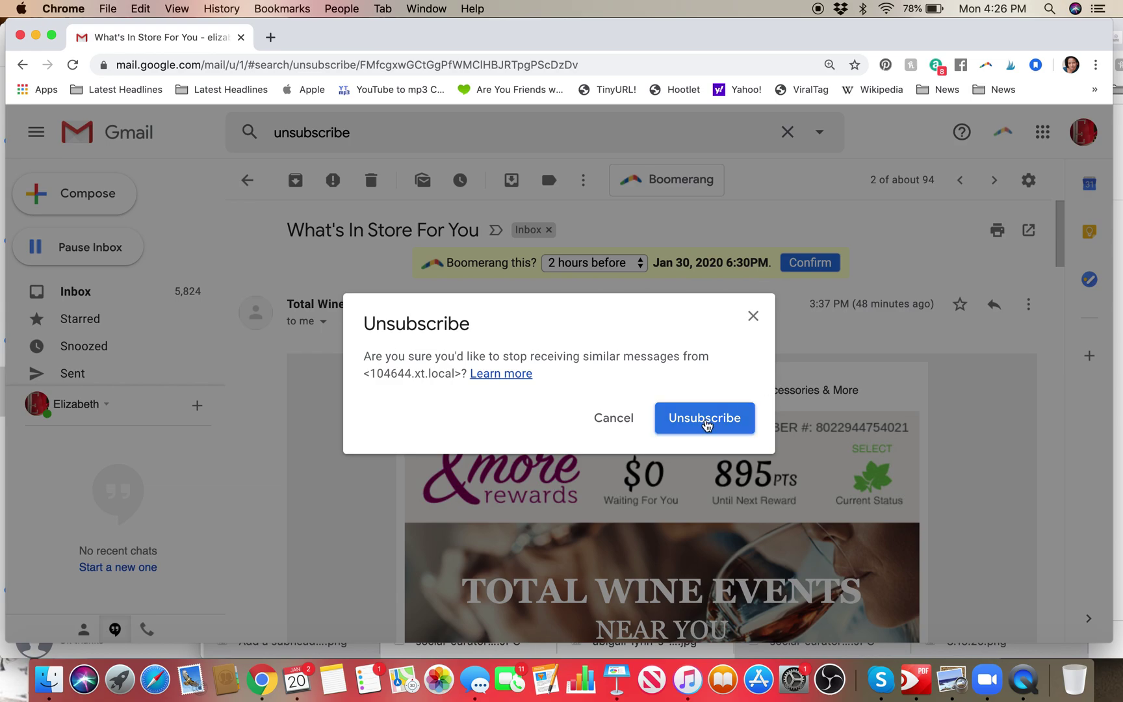
click(702, 424)
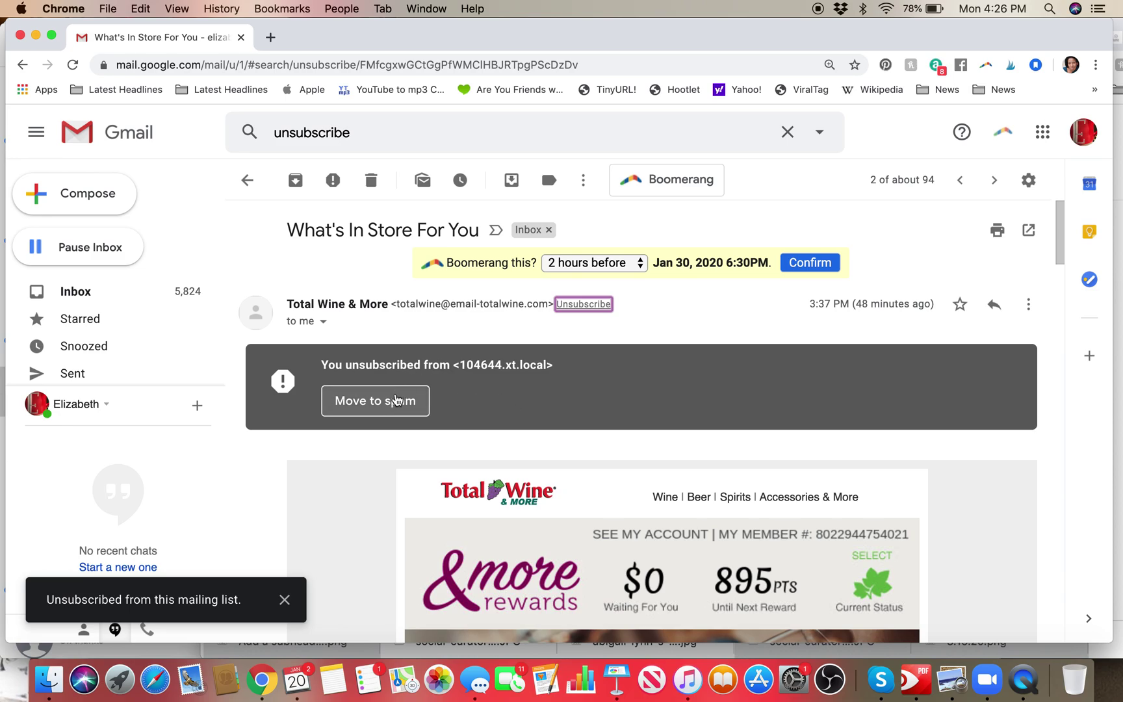
click(394, 401)
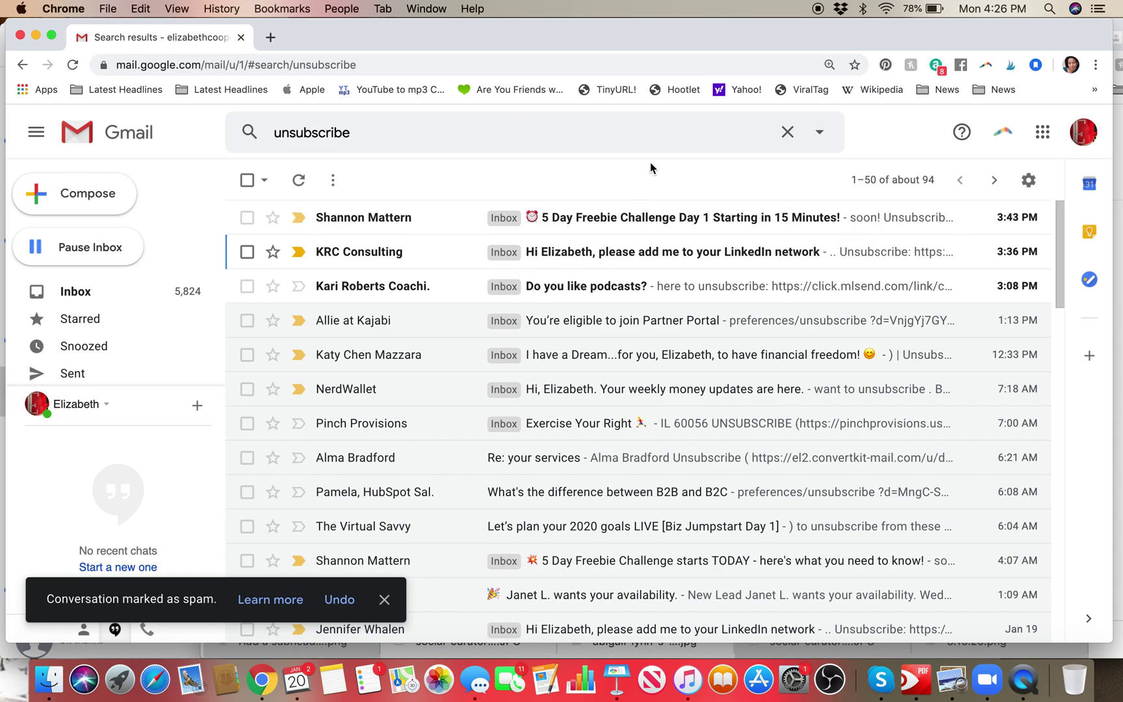
Step: Clear the search and return to the inbox to look through its Unread and Everything else sections
click(787, 135)
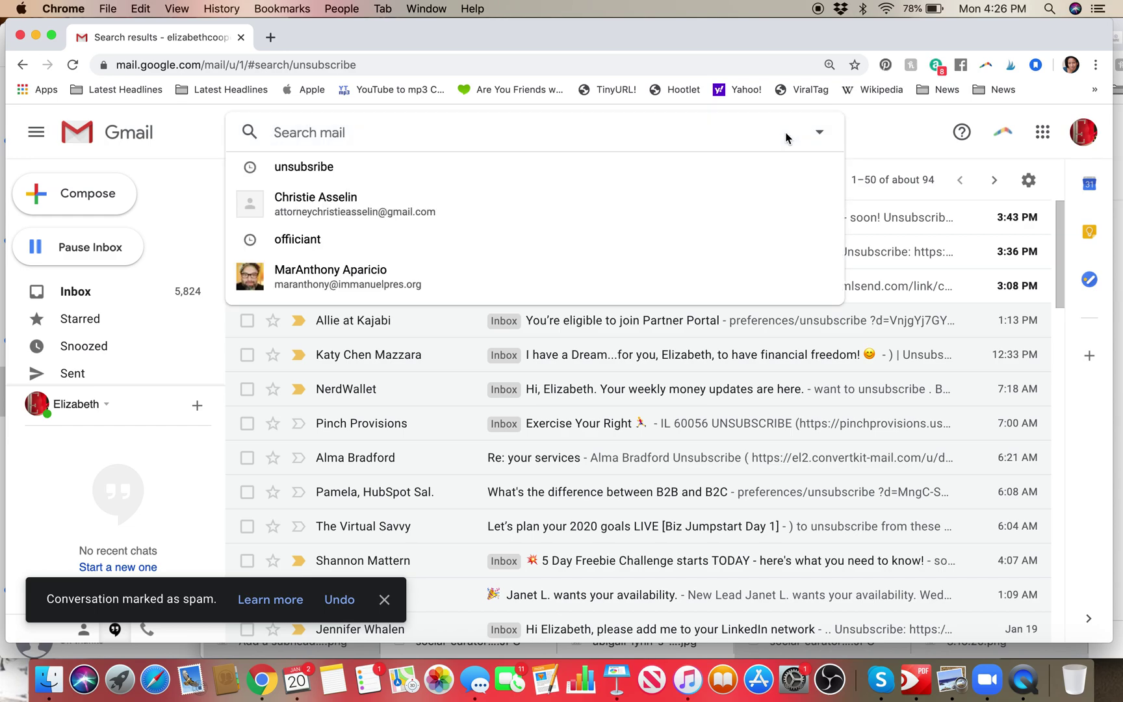
click(869, 130)
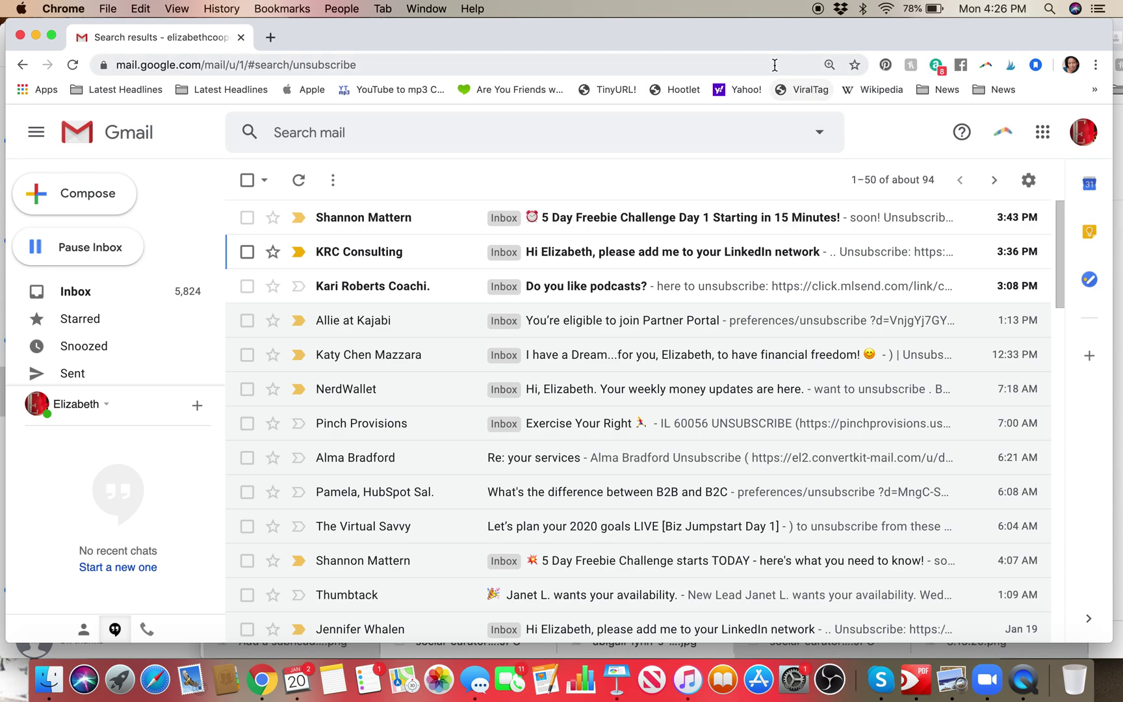
click(78, 298)
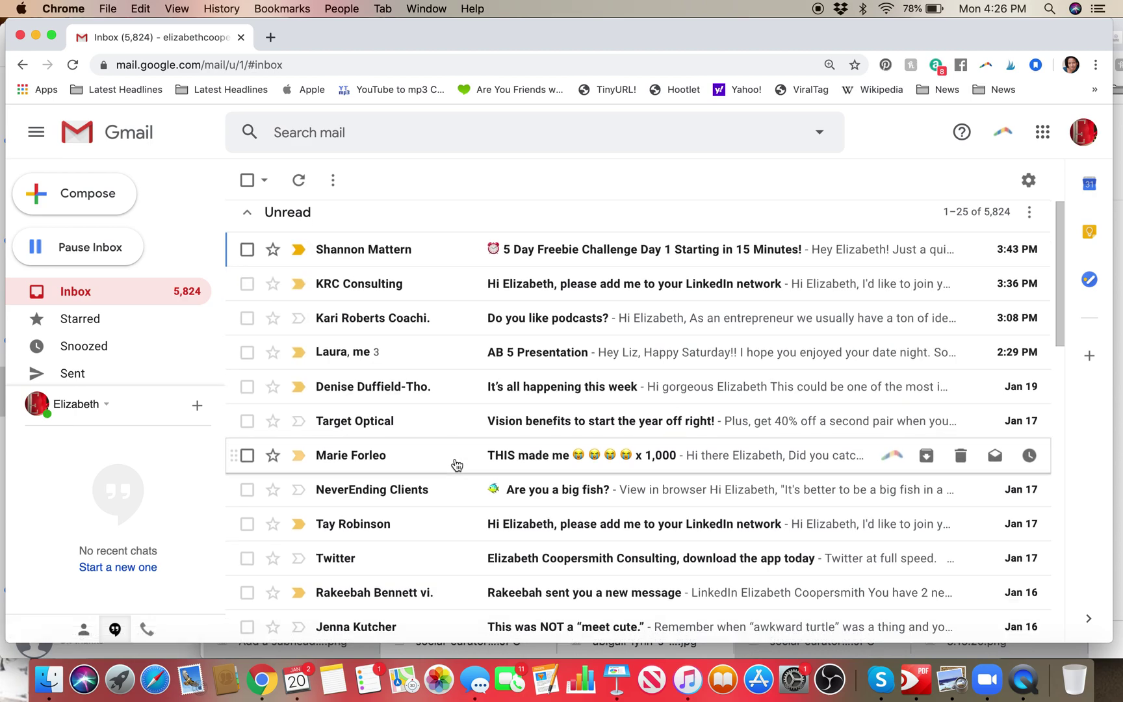
scroll(456, 464, down, 5)
scroll(457, 464, down, 12)
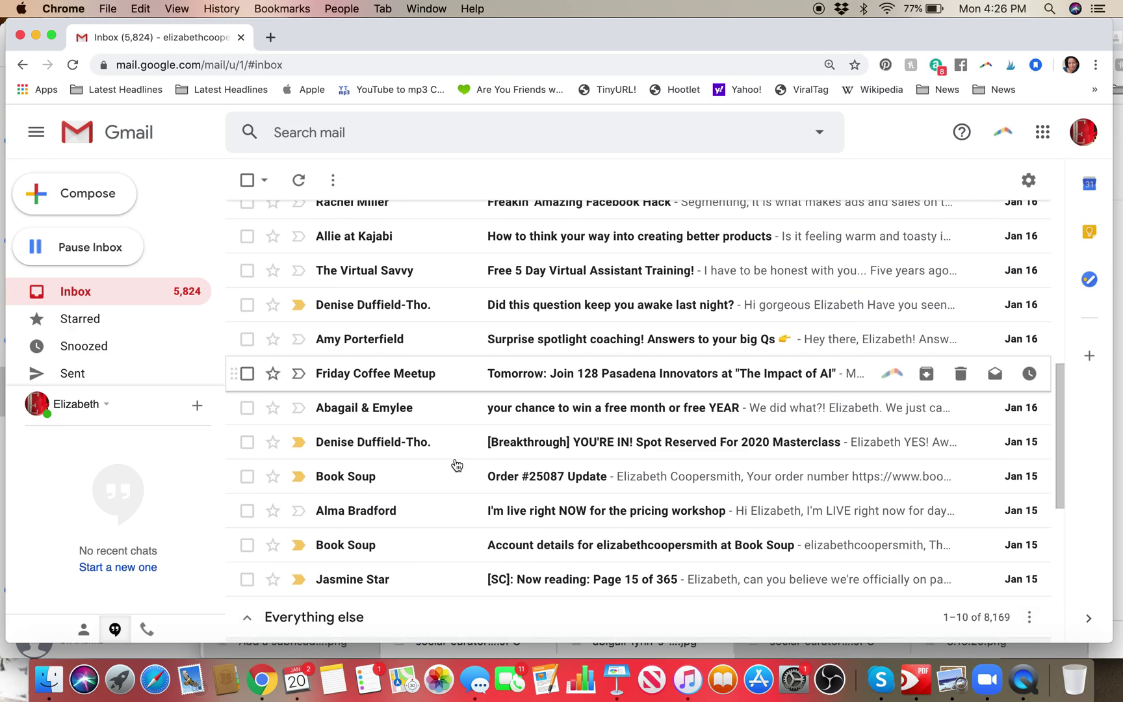
scroll(457, 464, down, 4)
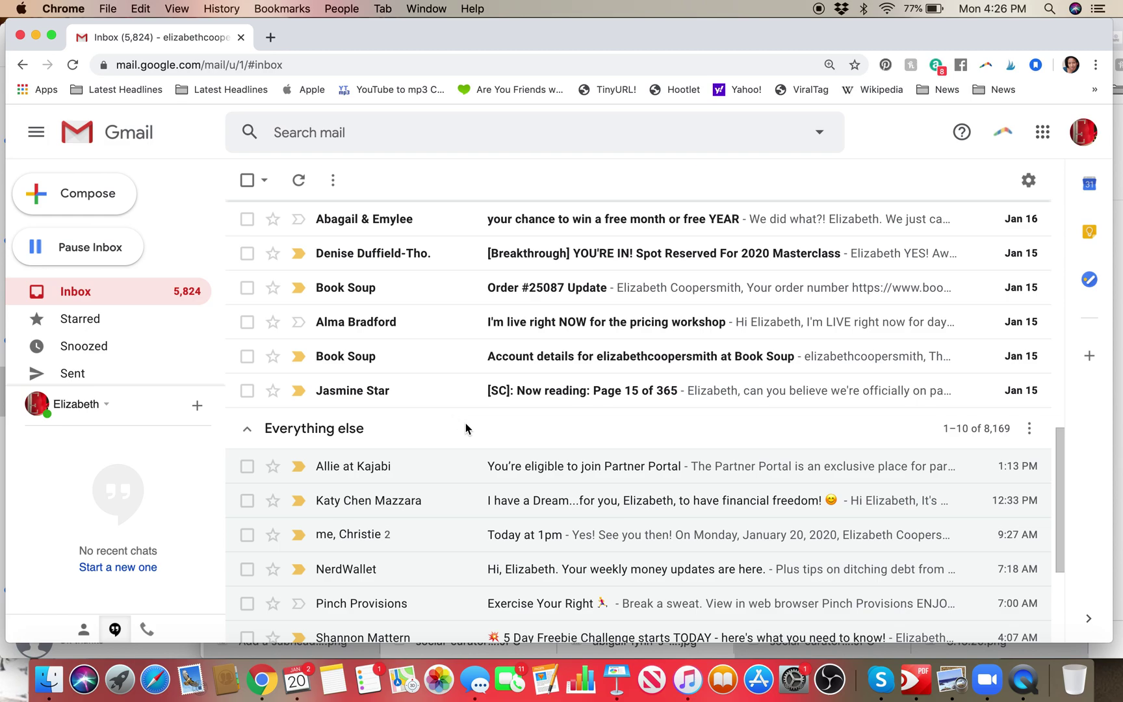
scroll(463, 427, down, 2)
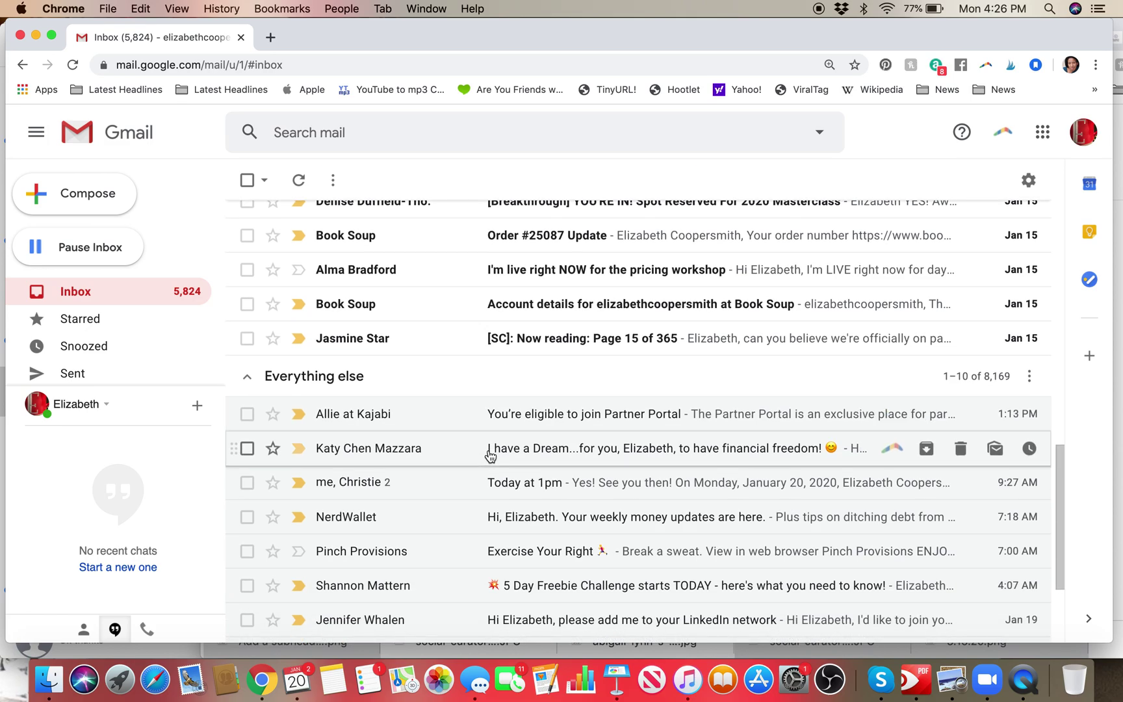
scroll(490, 455, down, 3)
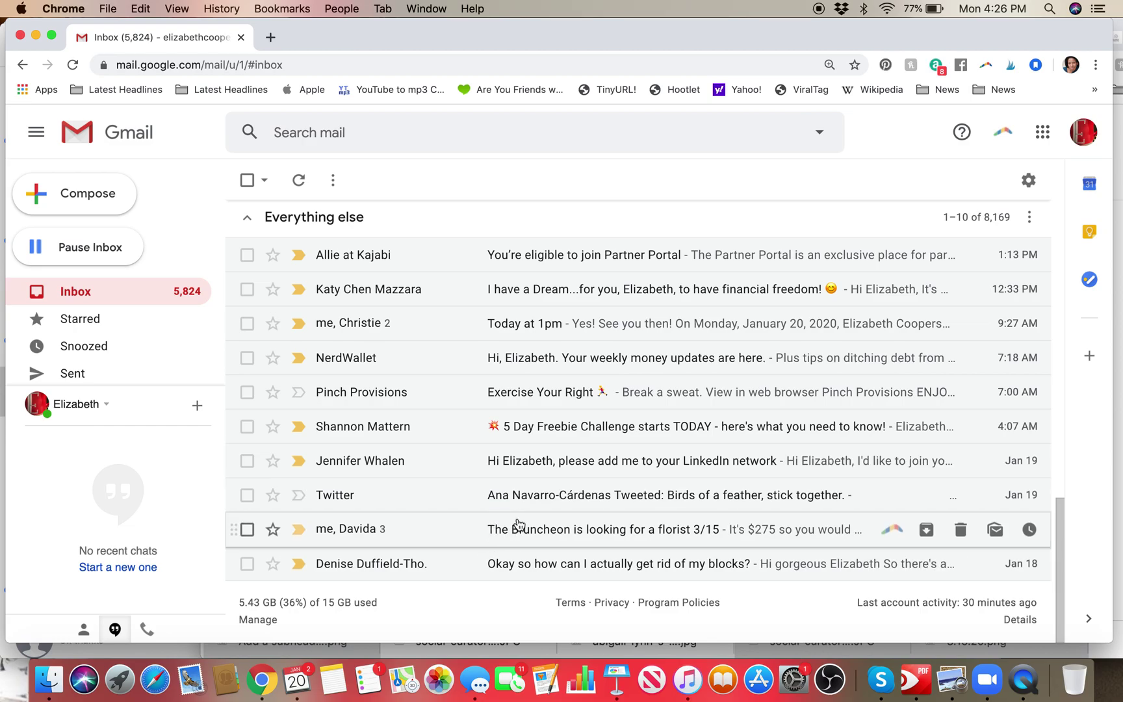
scroll(528, 401, up, 5)
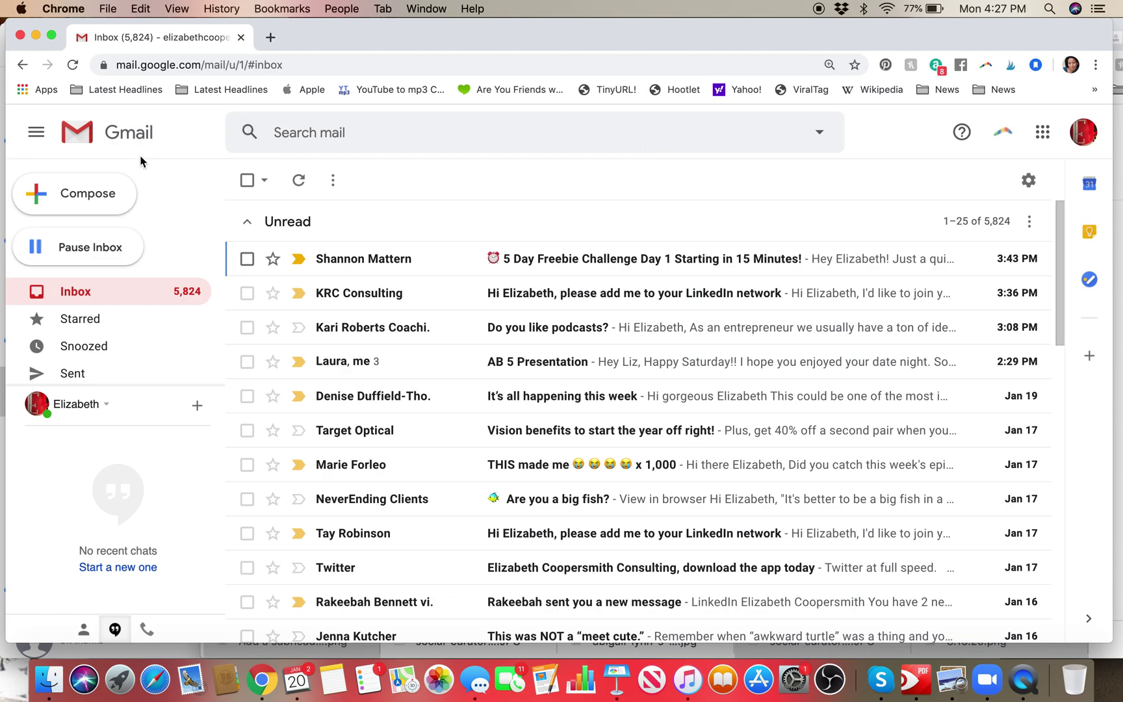
Step: Start a new message to the suggested contact in the cloud events business with the subject "Facebook Live in February"
click(109, 196)
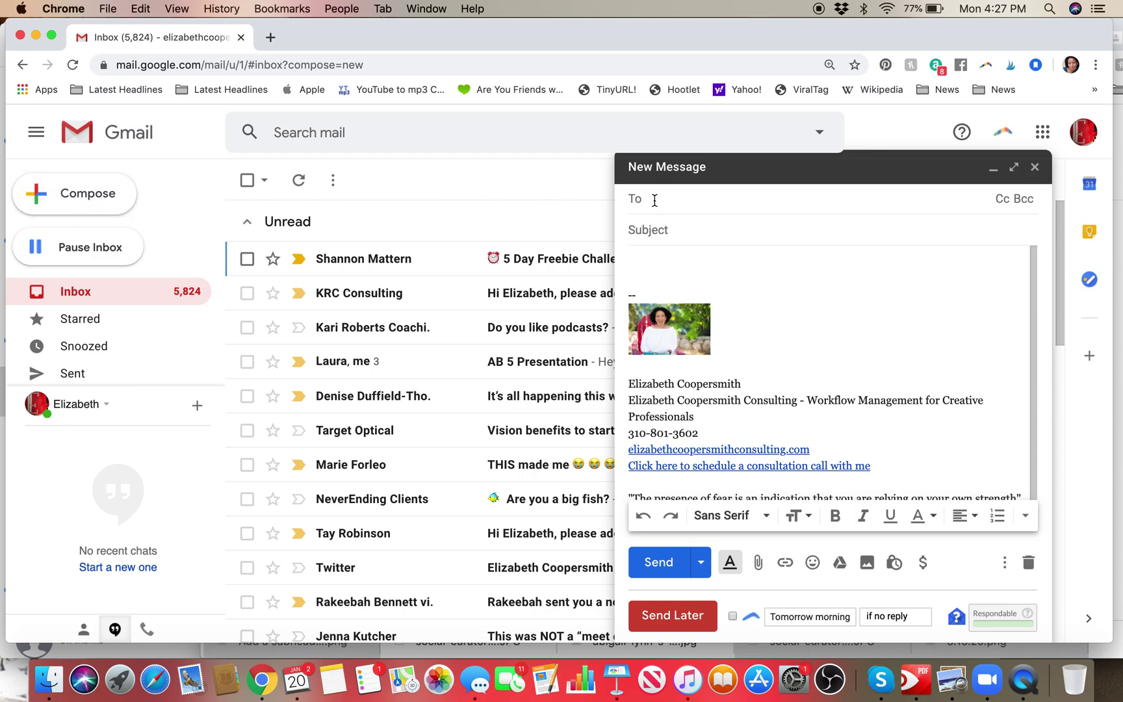
text(tina)
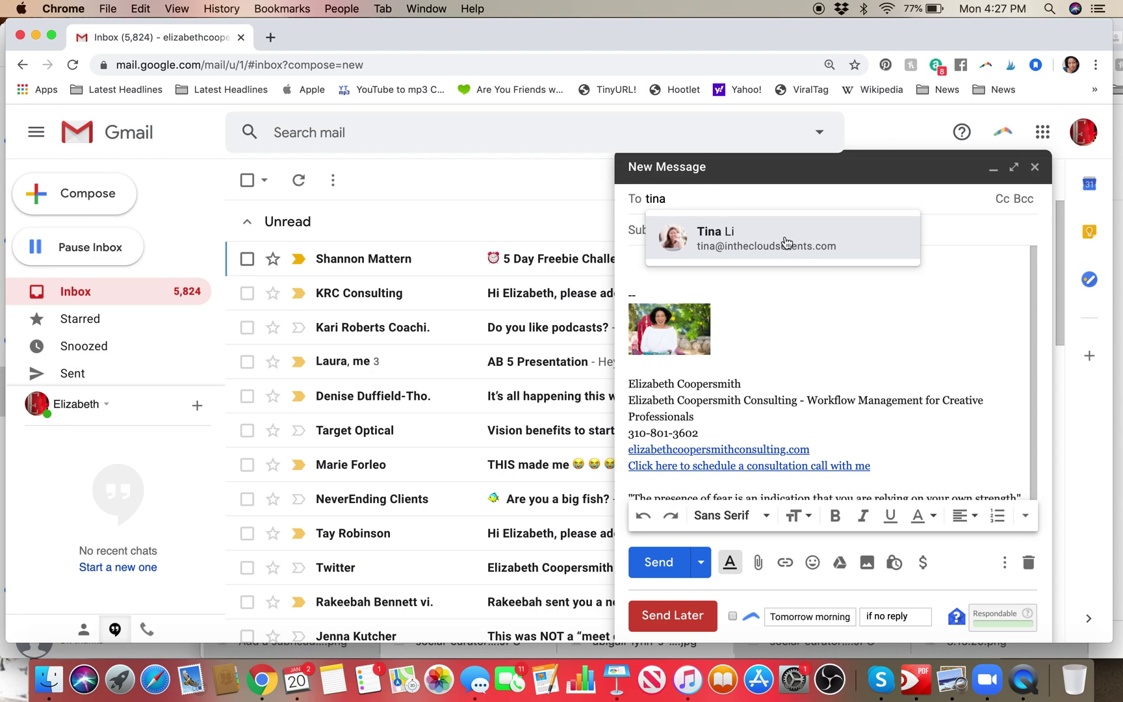
click(785, 242)
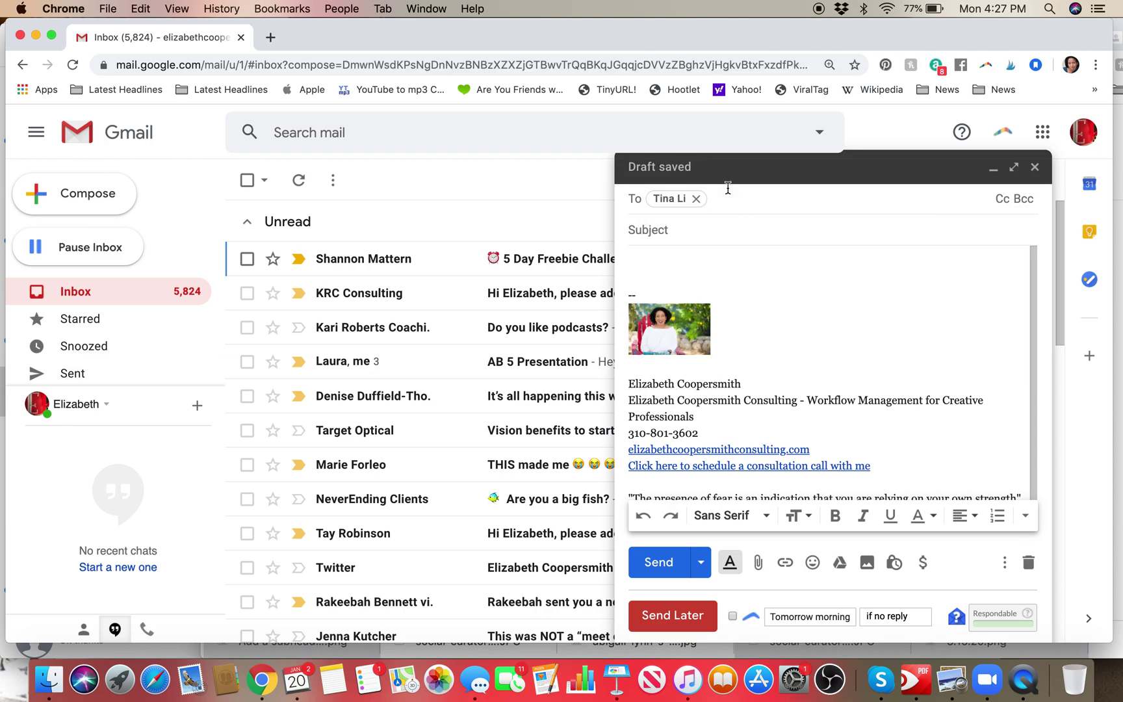
click(676, 231)
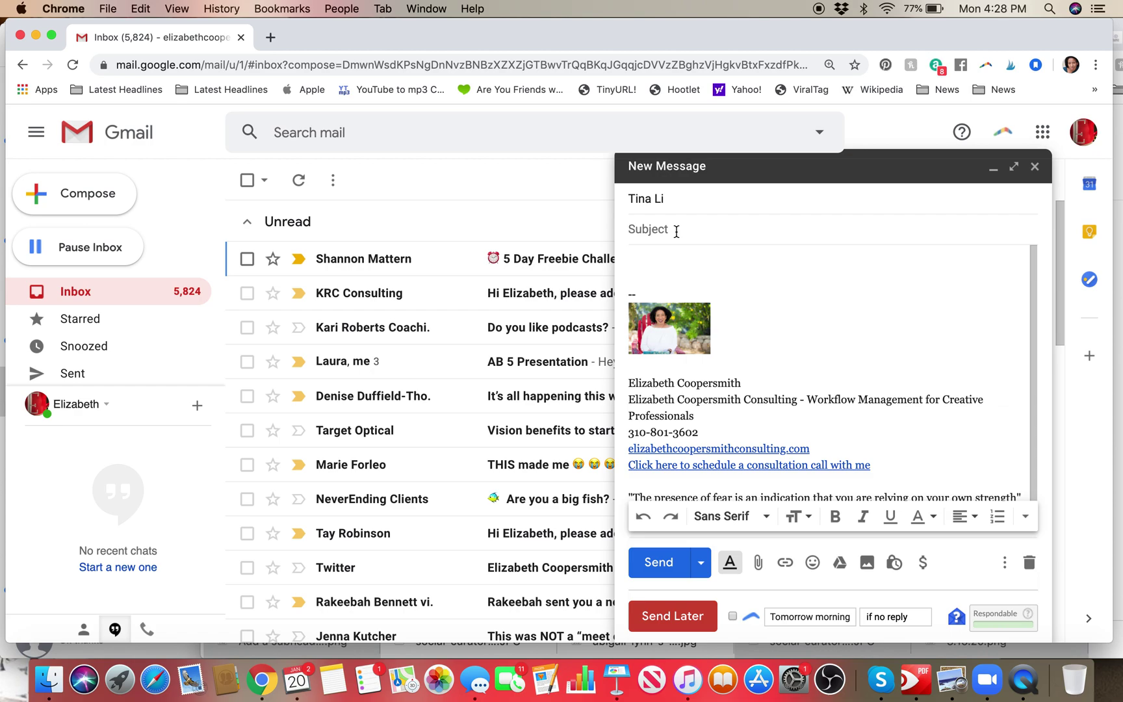
text(Facebook Live in February)
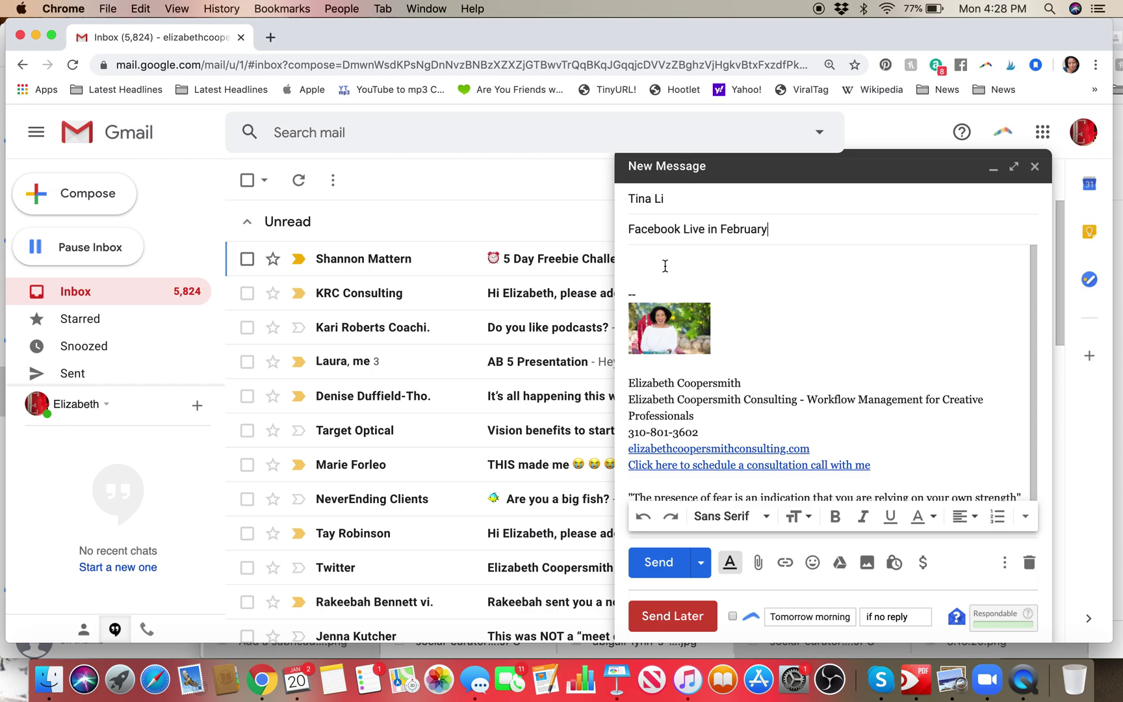
Step: Write the body with the recipient's first name as greeting and the line "I want to talk to you this week about this project."
click(666, 268)
text(t\)
key(BackSpace)
key(BackSpace)
text(Tina)
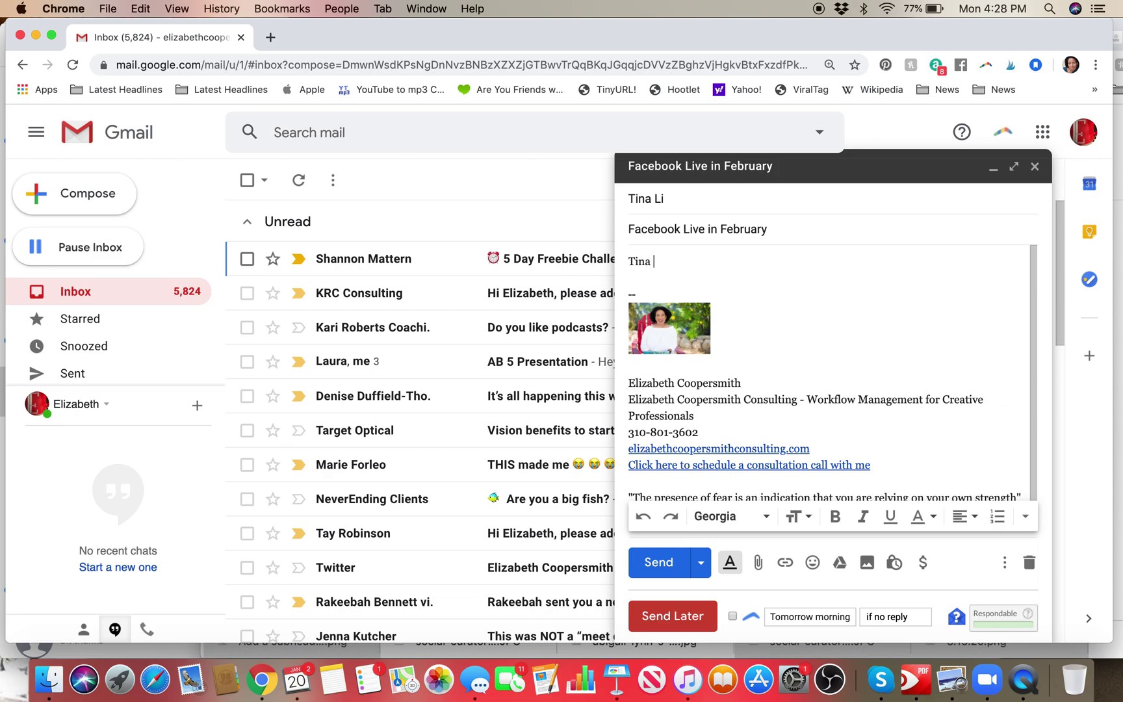
key(BackSpace)
text(,)
key(Return)
key(Return)
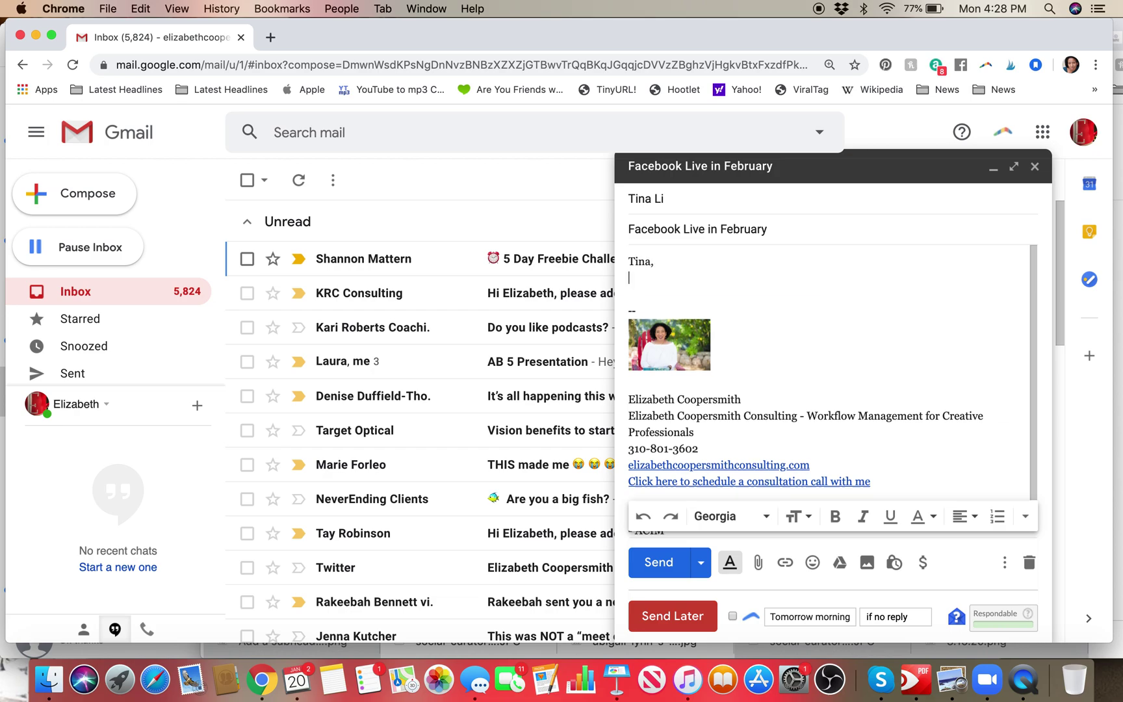
text(I want to tal)
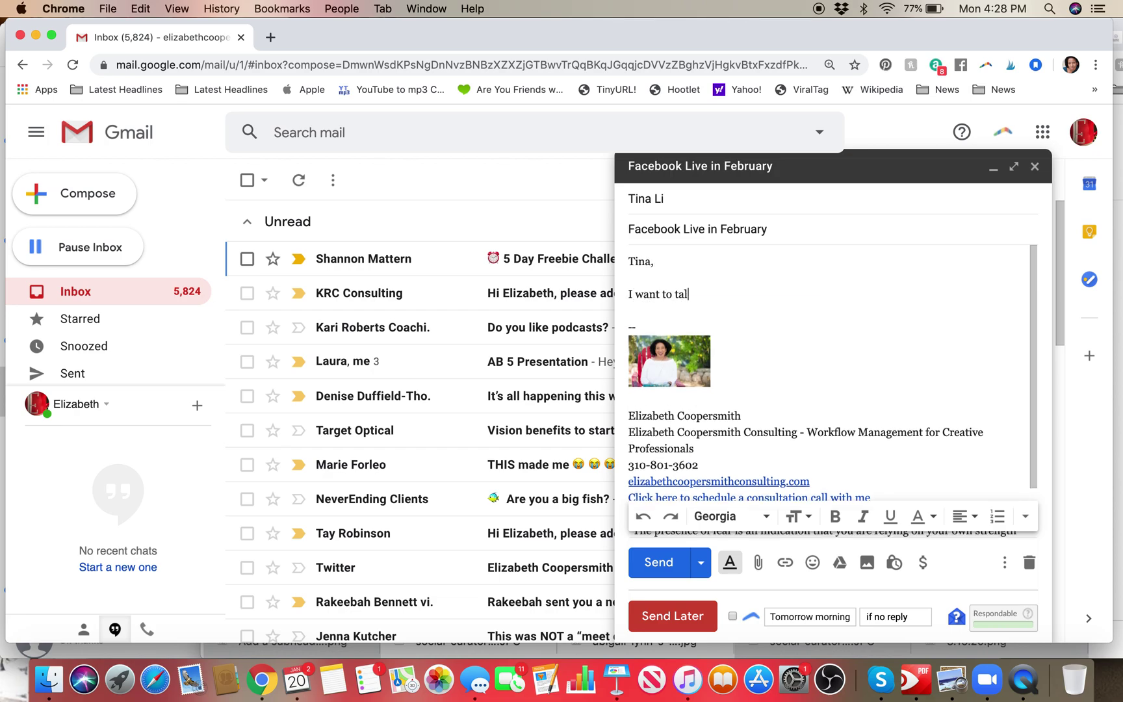
text(k to you this week about thi)
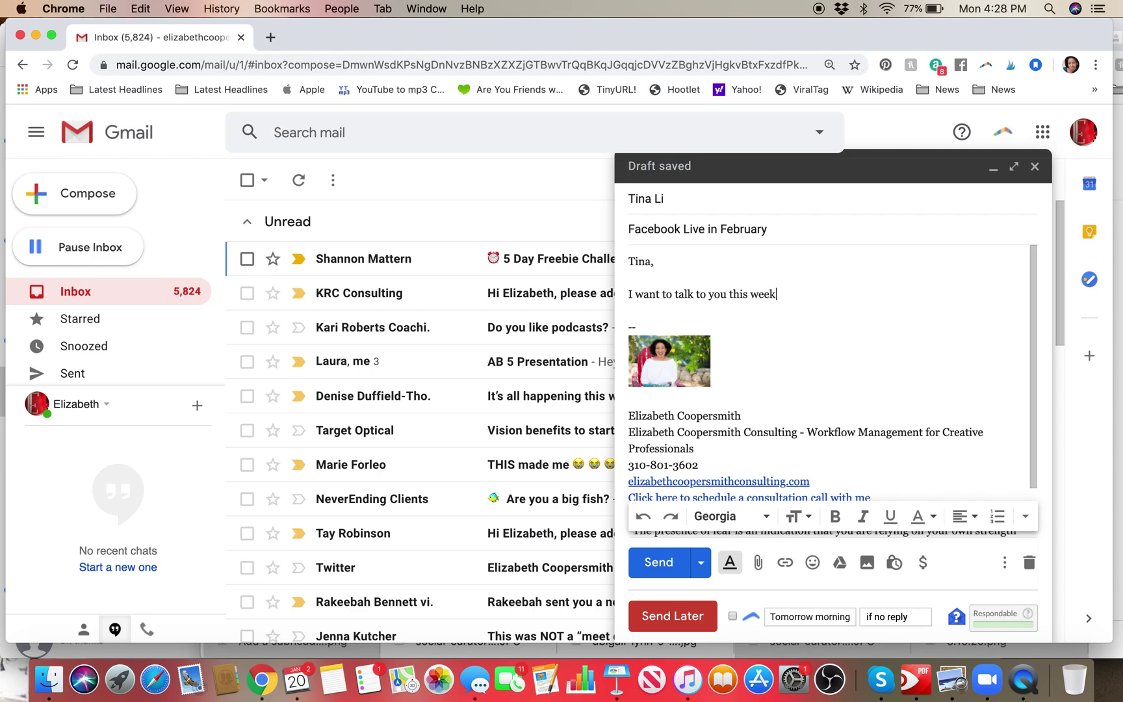
text(project)
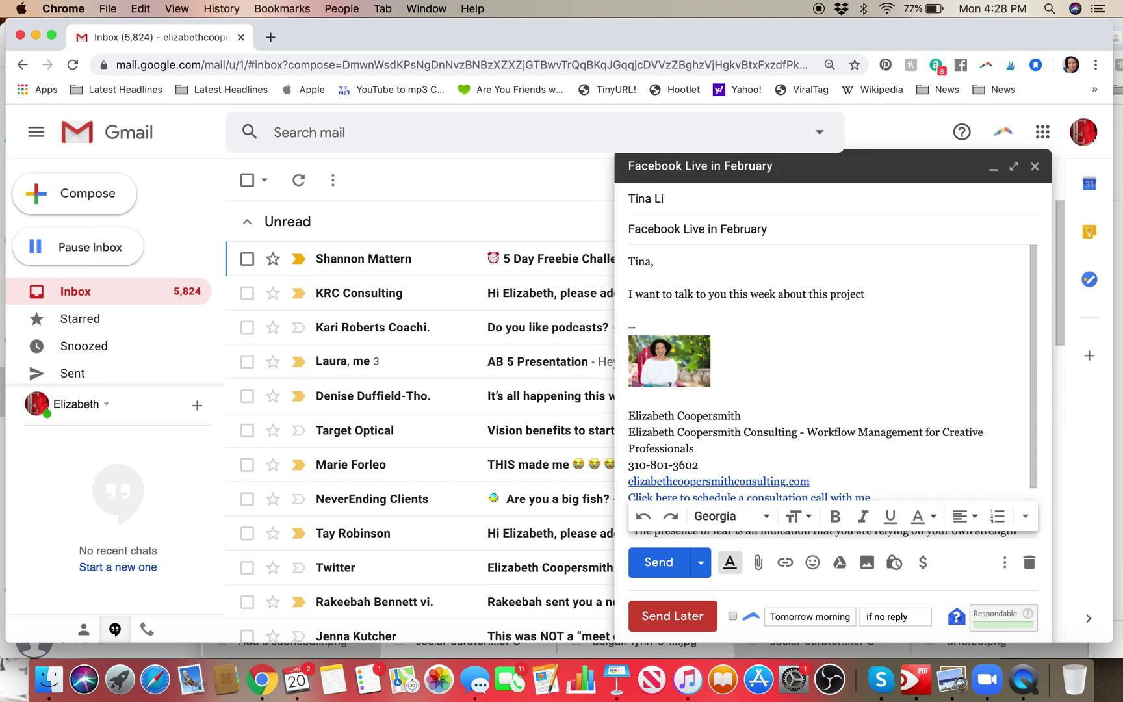
text(.)
Step: Schedule the "Facebook Live in February" message to send later, tomorrow afternoon
scroll(867, 416, down, 1)
scroll(867, 416, down, 1)
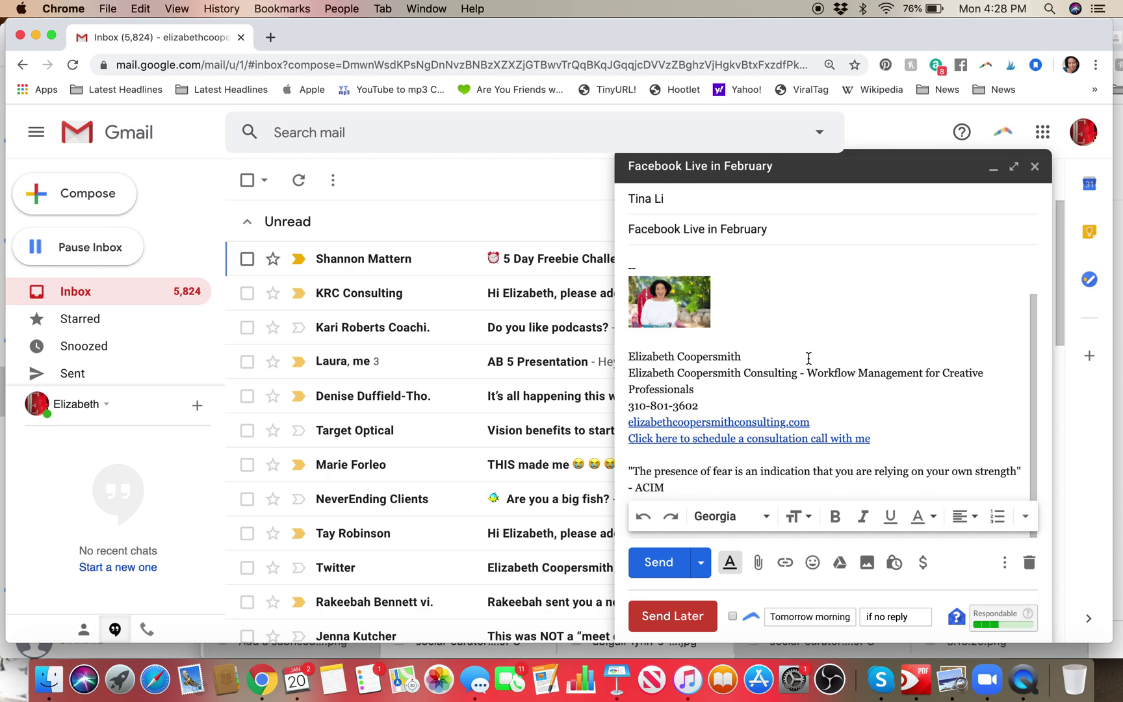
click(688, 622)
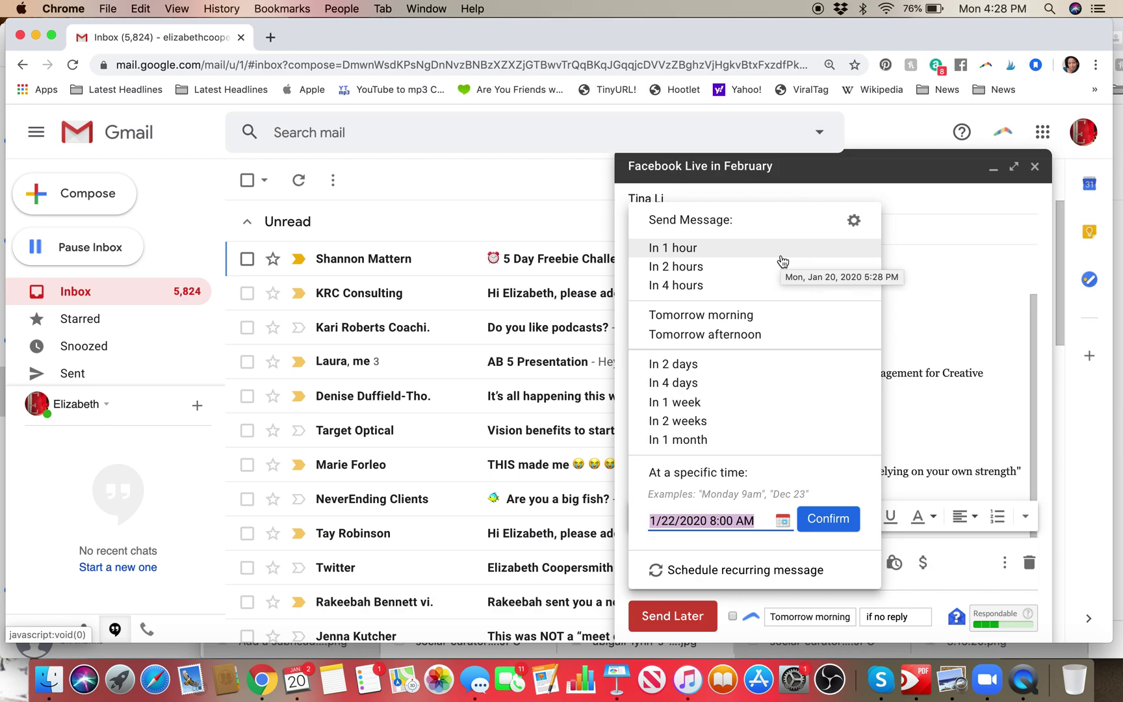
click(678, 335)
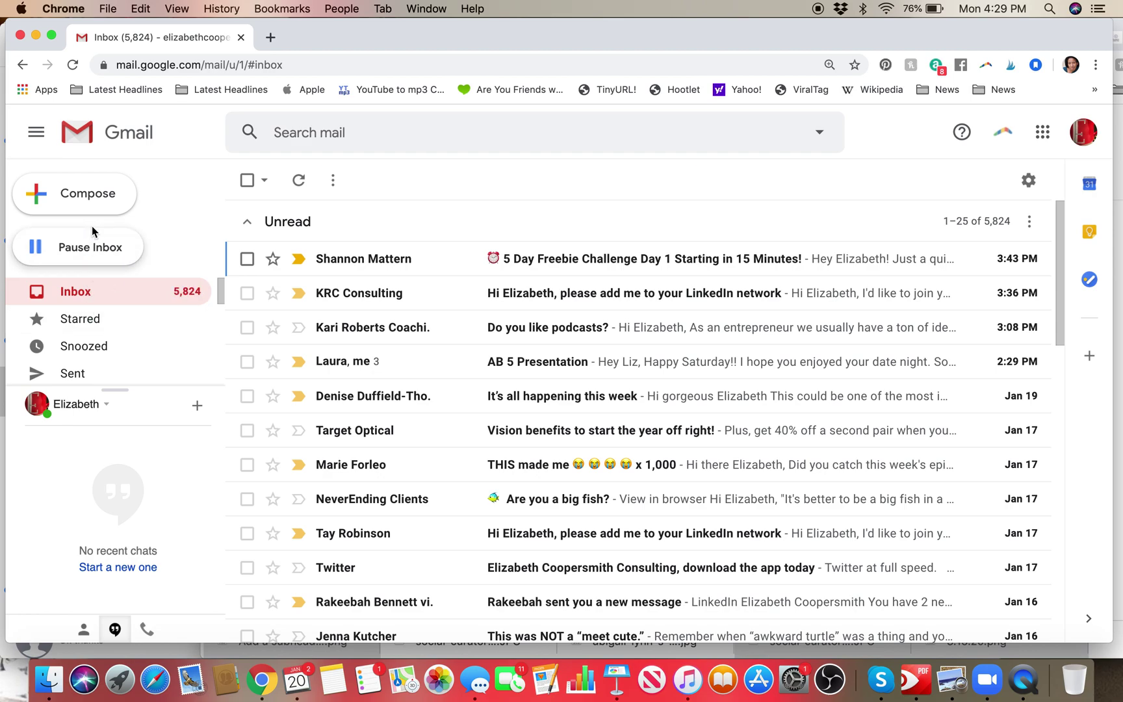
Step: Start another new message to the sender's own other e-mail address with the subject "This is a test"
click(98, 206)
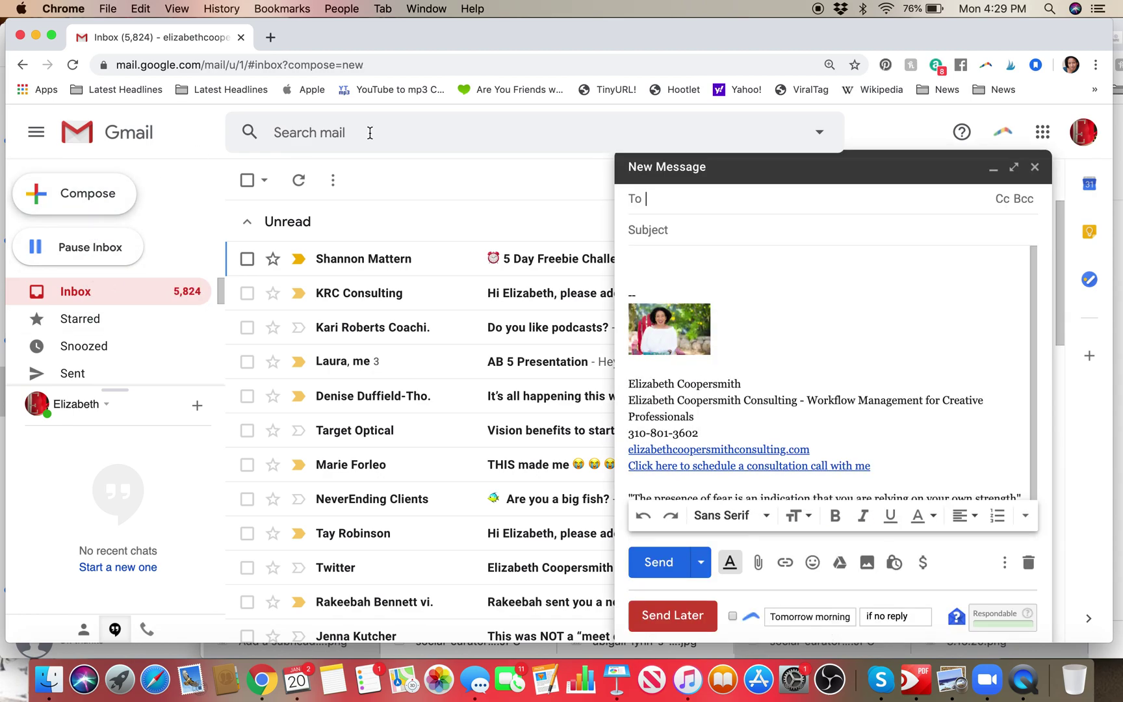
text(liz)
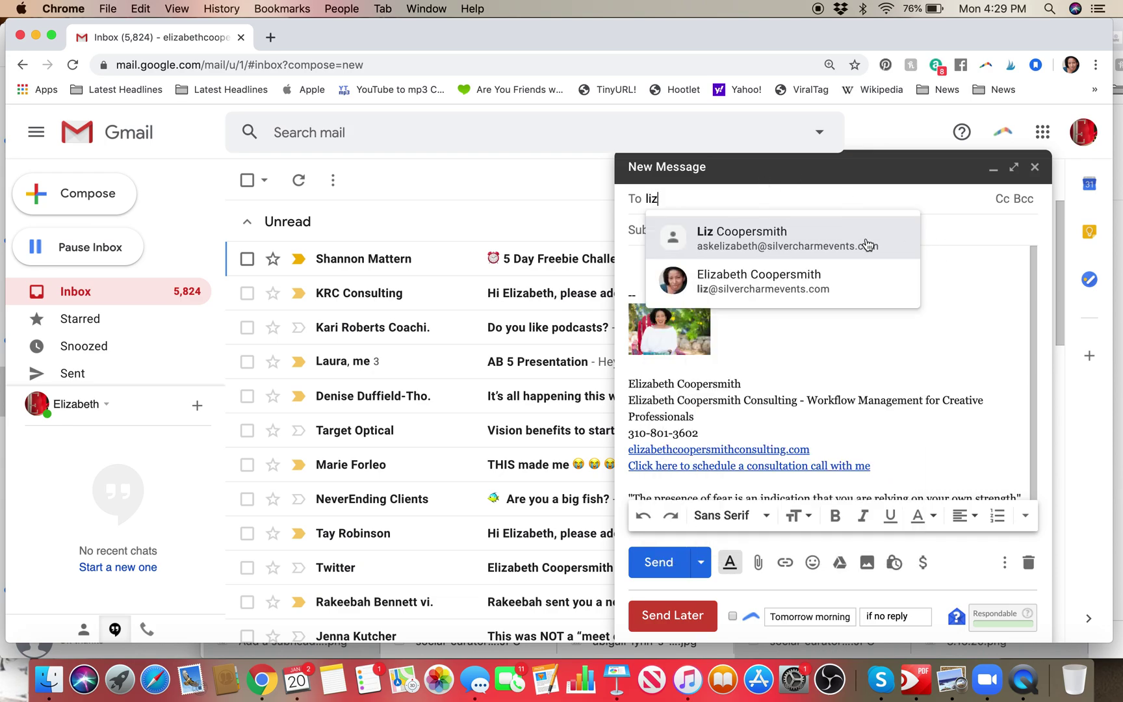
click(828, 235)
click(668, 230)
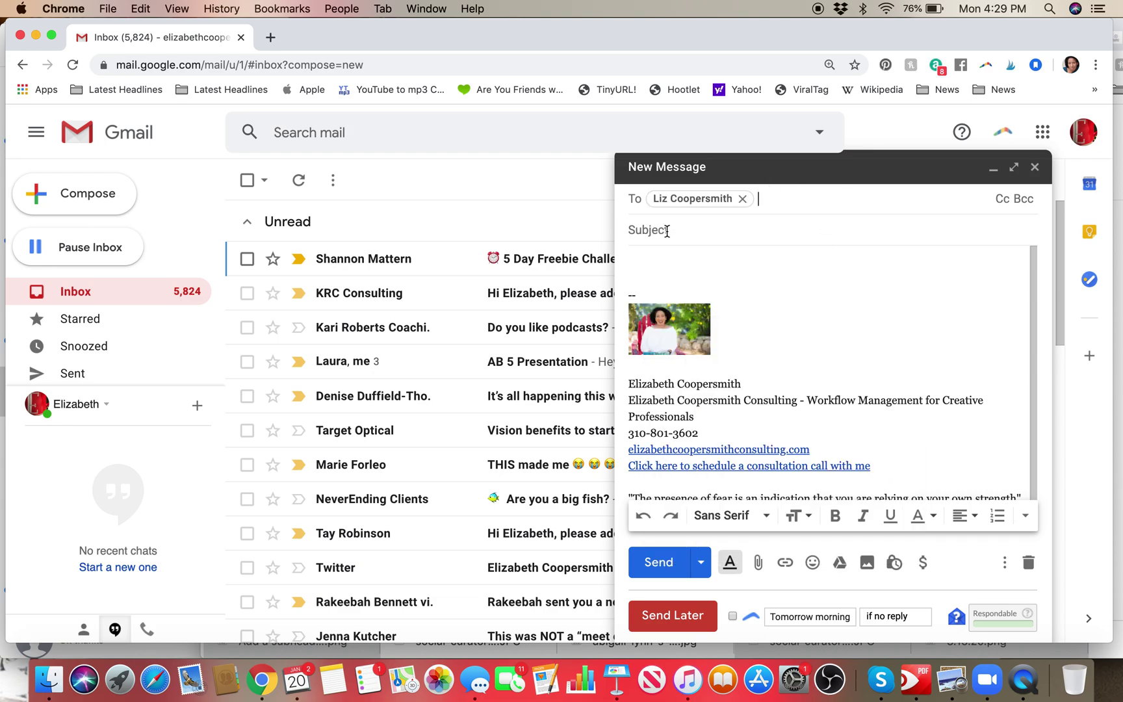
text(Thos a)
key(BackSpace)
key(BackSpace)
key(BackSpace)
key(BackSpace)
text(is i)
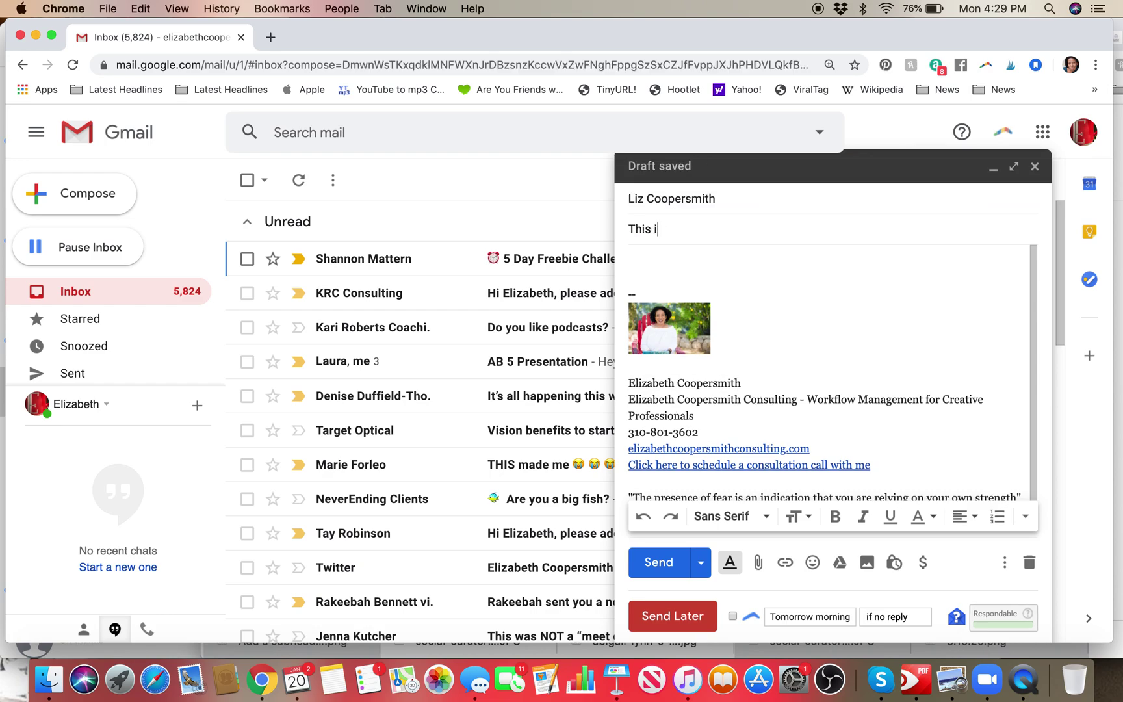
text(s a test)
Step: Write the message body as "Hey, me!" followed, after a blank line, by "This is a test!"
click(647, 260)
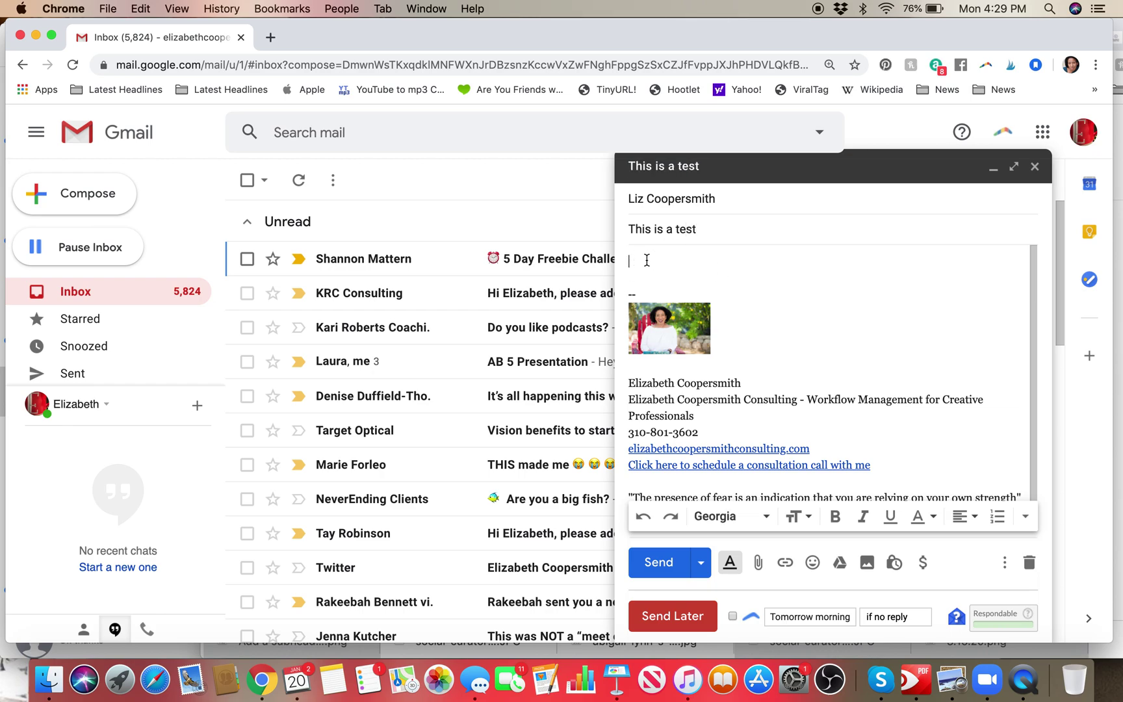
text(Hey, me!)
key(Return)
key(Return)
text(The)
key(BackSpace)
text(is is a tesrt)
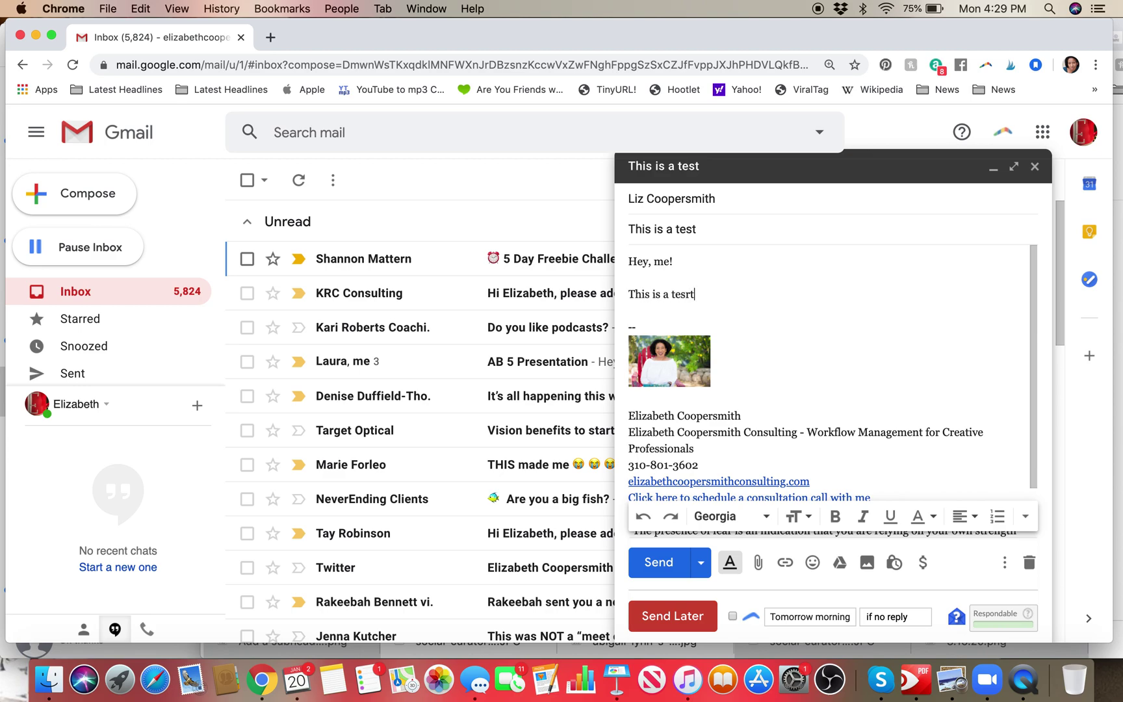
key(BackSpace)
key(BackSpace)
text(t!)
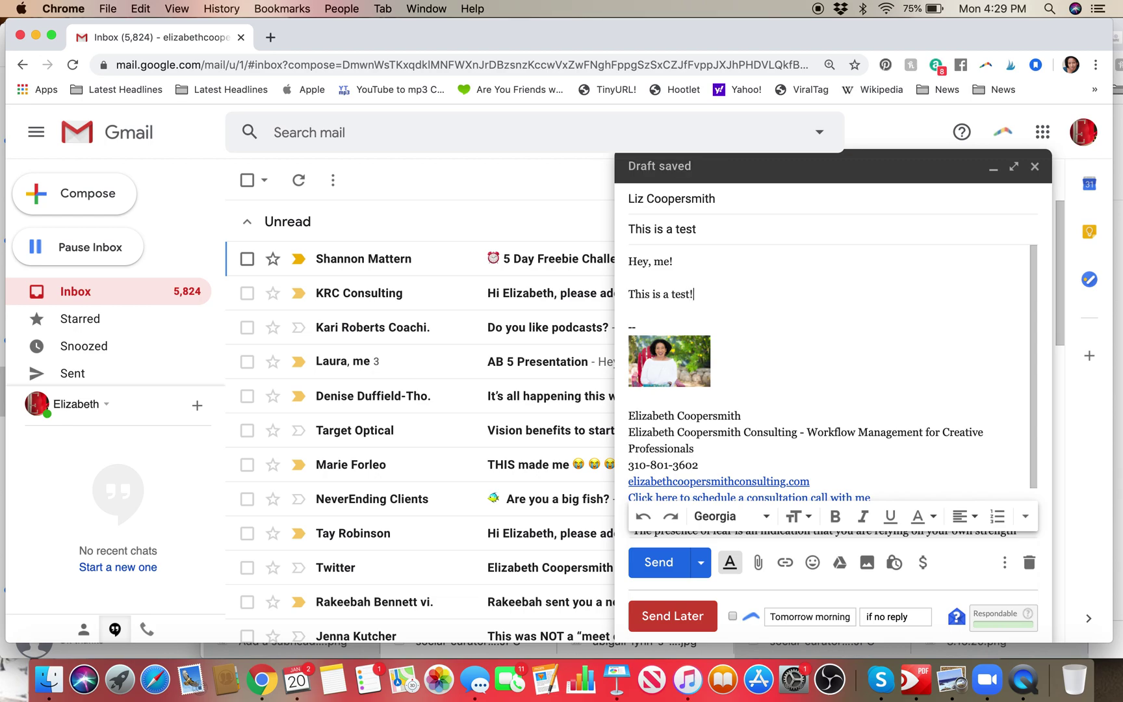
Step: Choose to send the test message later at a specific time and pick 1/20/2020 from the calendar
click(673, 617)
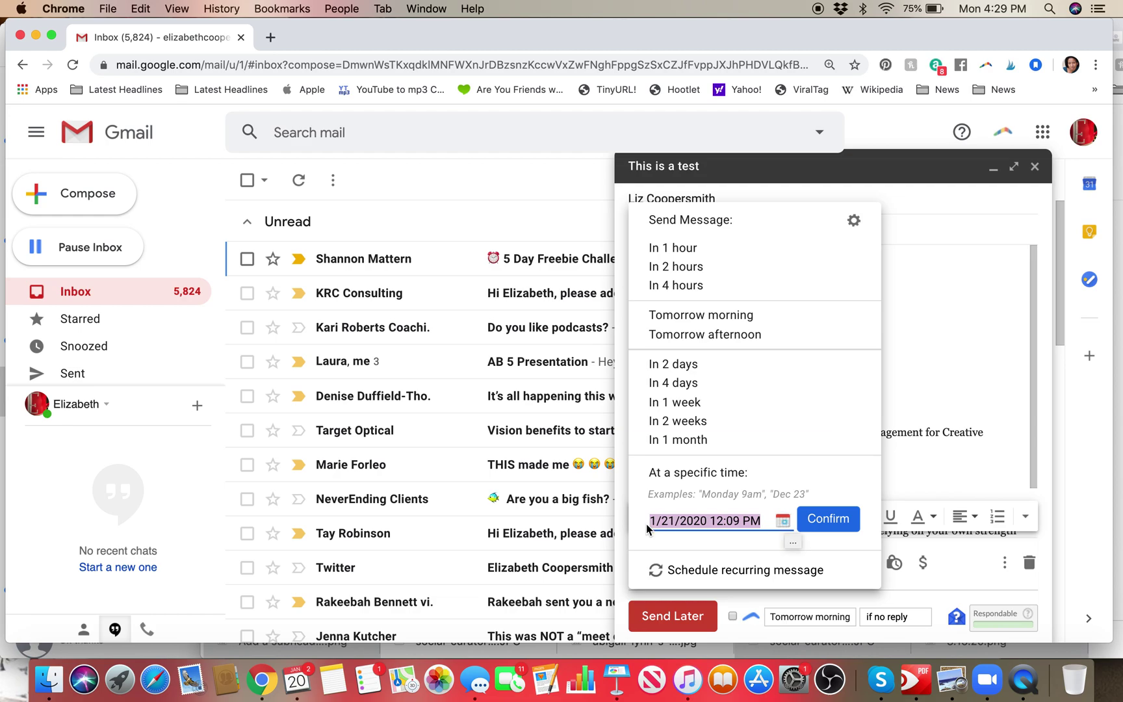
click(695, 523)
click(783, 520)
click(693, 463)
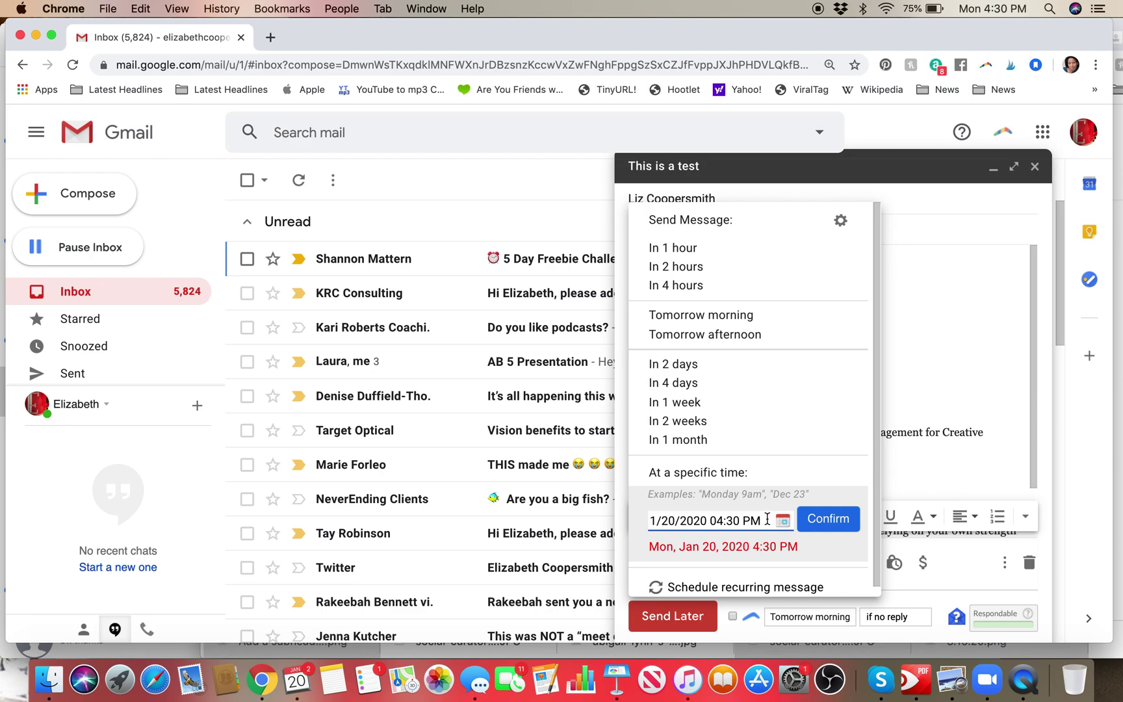
Step: Set the send time to 9:00pm on the chosen date and confirm the scheduling of the test message
key(BackSpace)
key(BackSpace)
key(BackSpace)
key(BackSpace)
key(BackSpace)
key(BackSpace)
key(BackSpace)
key(BackSpace)
text(9:00[,)
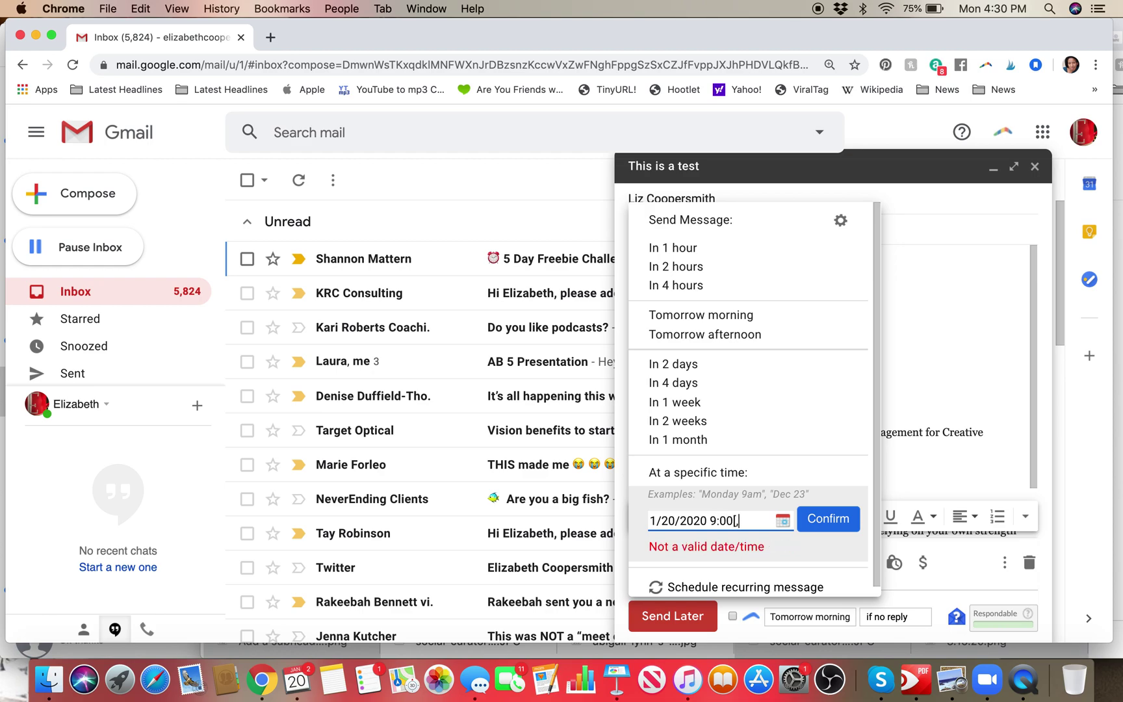
key(BackSpace)
key(BackSpace)
text(pm)
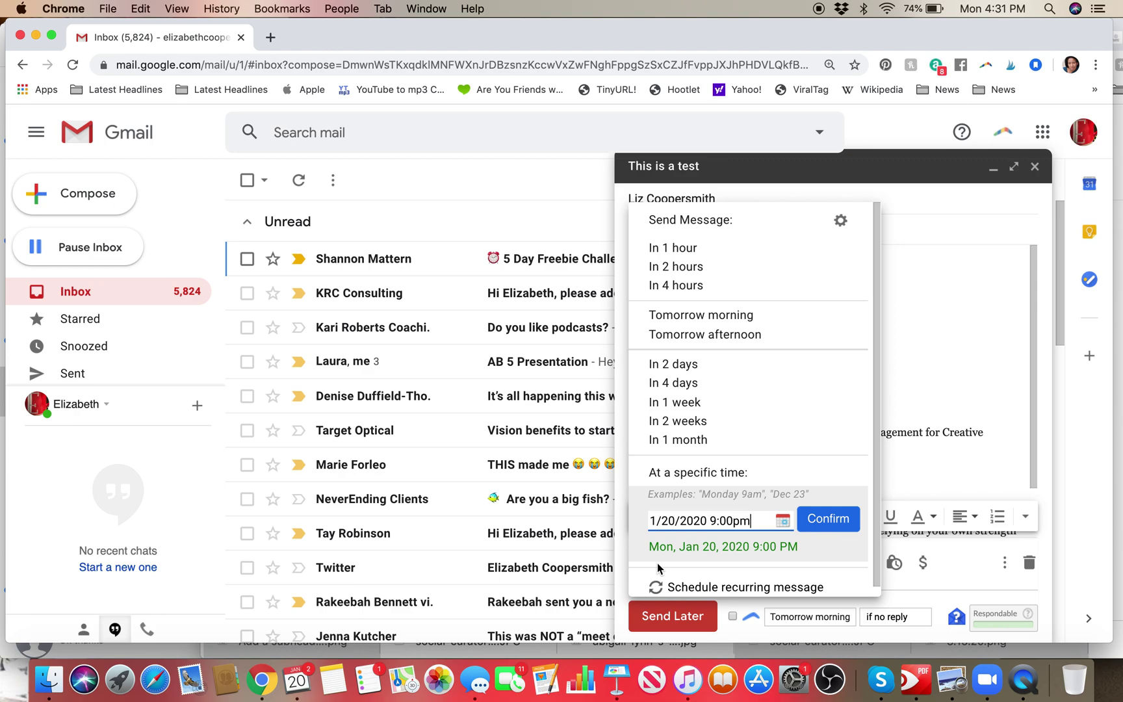
click(840, 524)
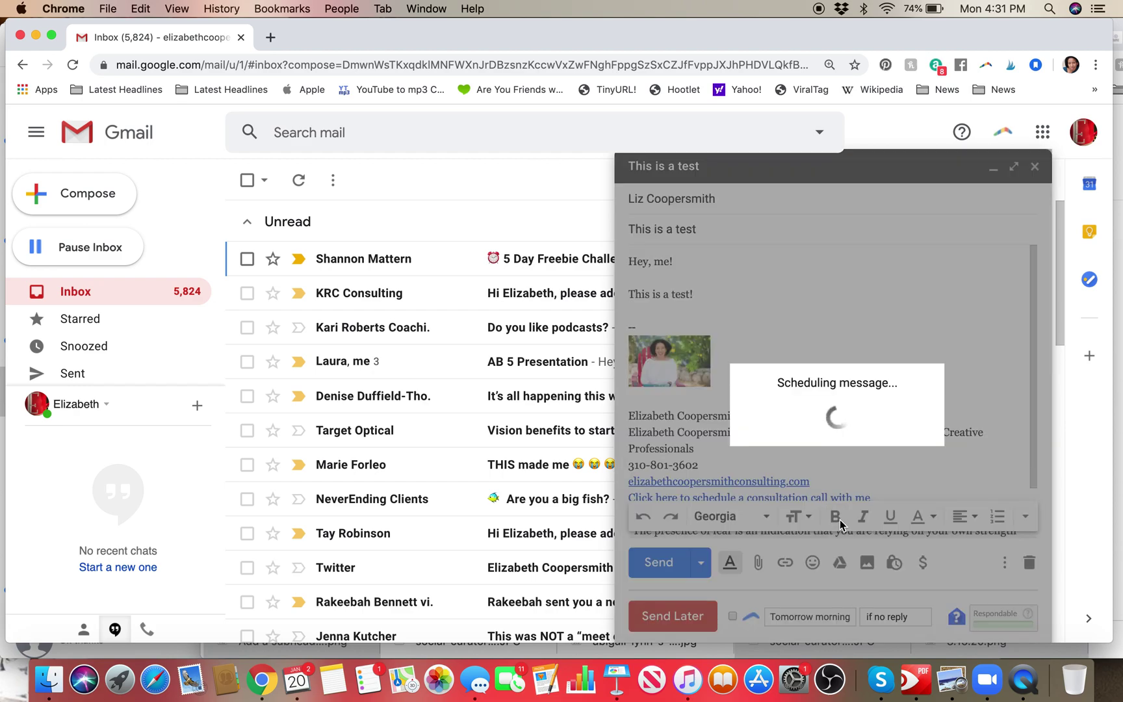